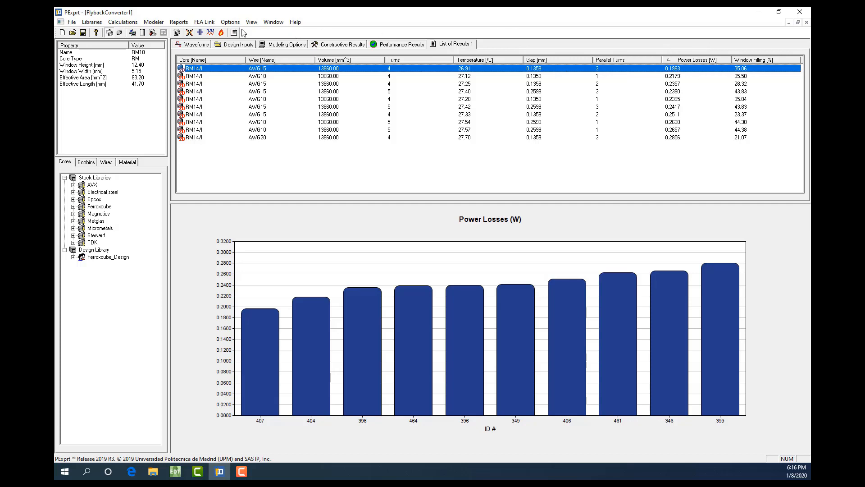
Open the selected RM14/I design's existing PEmag project in PExprt Modeler through model generation
click(153, 22)
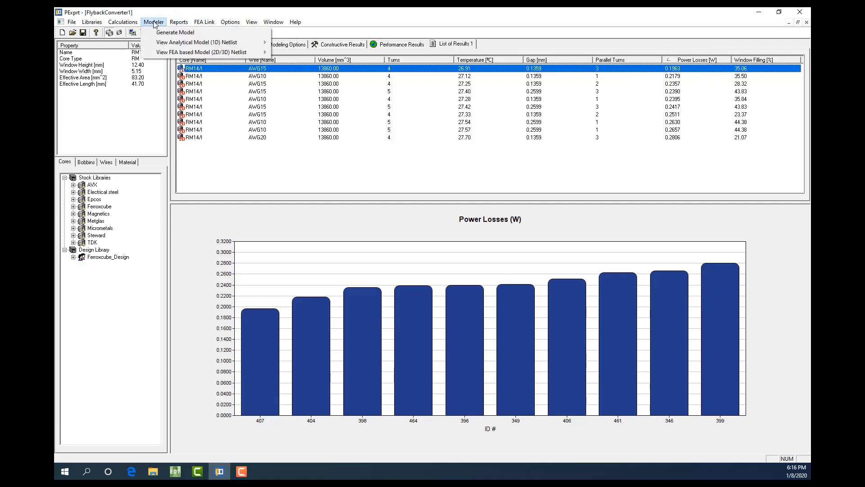
click(163, 33)
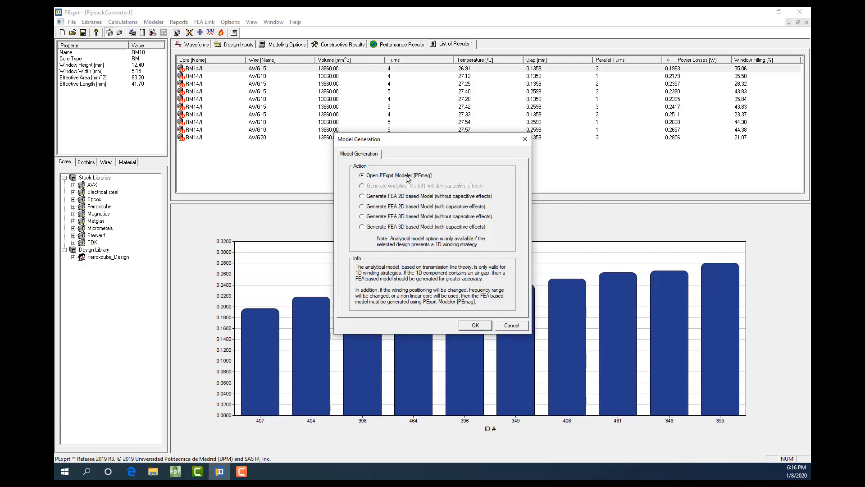
click(476, 324)
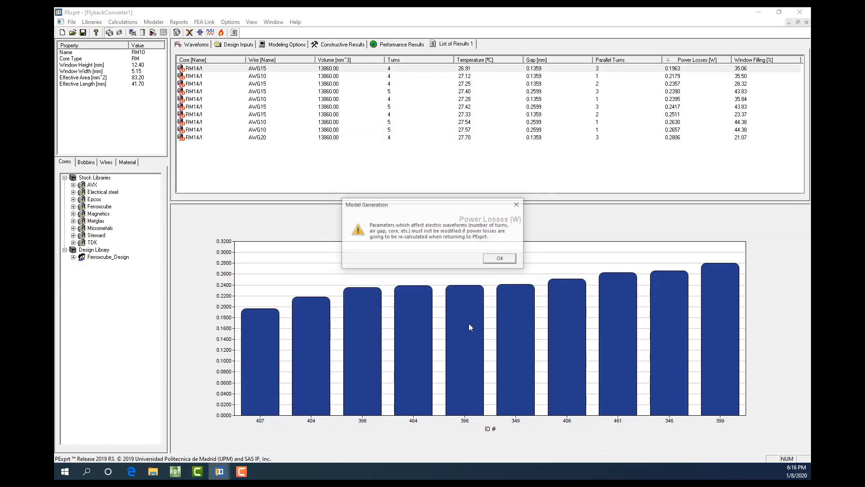
click(499, 259)
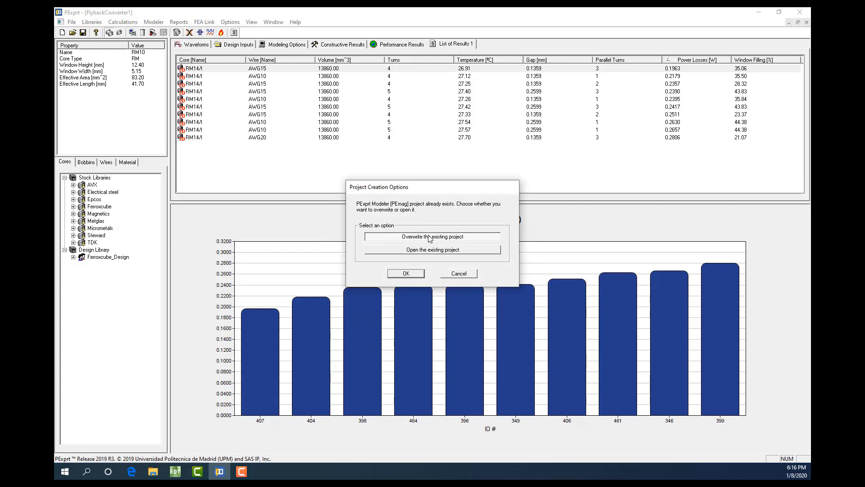
click(437, 251)
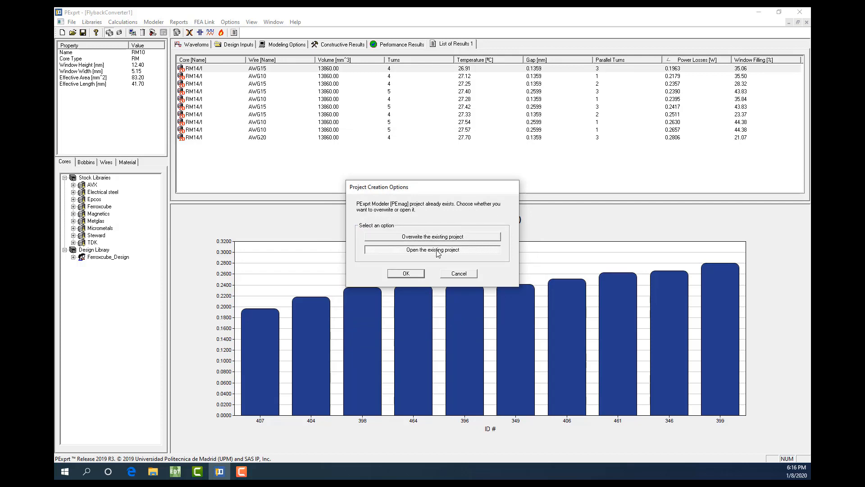
click(406, 274)
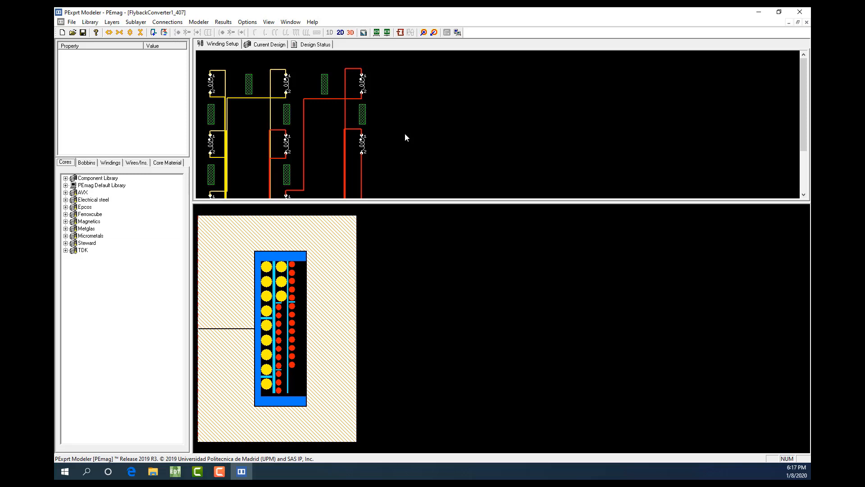
Open the model properties and enable Save FEA Fields in the model settings
click(200, 22)
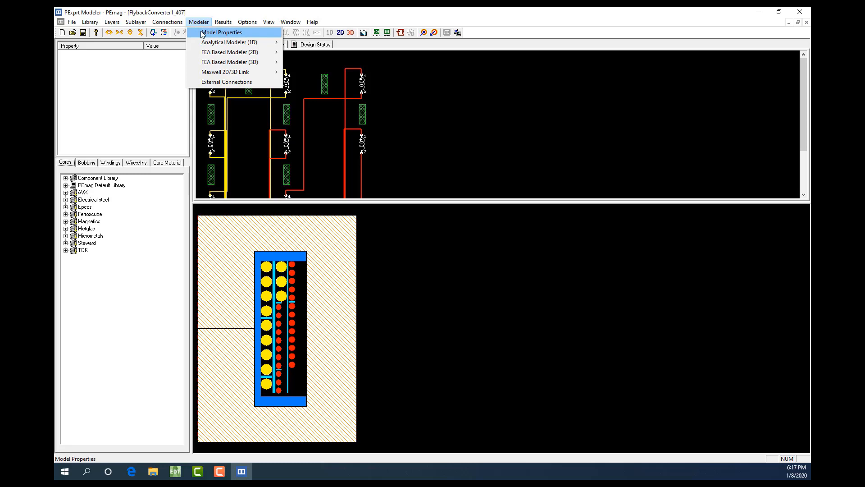
mouse_move(220, 53)
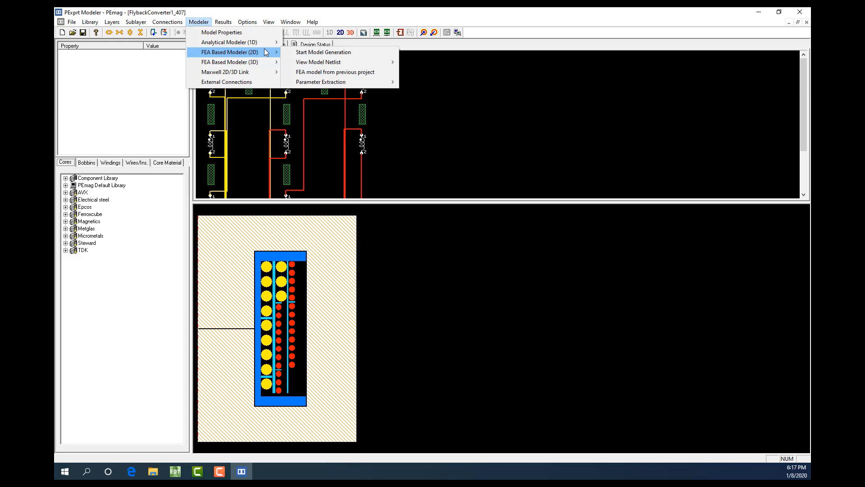
click(215, 34)
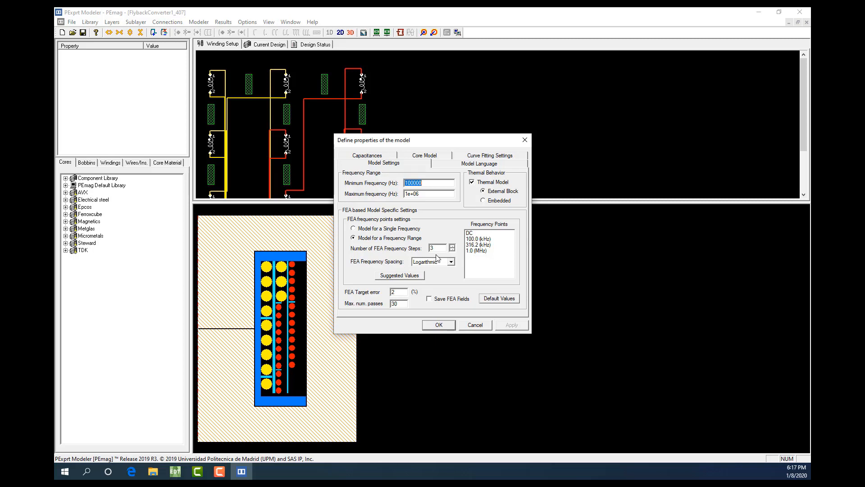
click(432, 299)
Set the model to include capacitances calculation and use a non-linear core model, and accept the properties
click(376, 157)
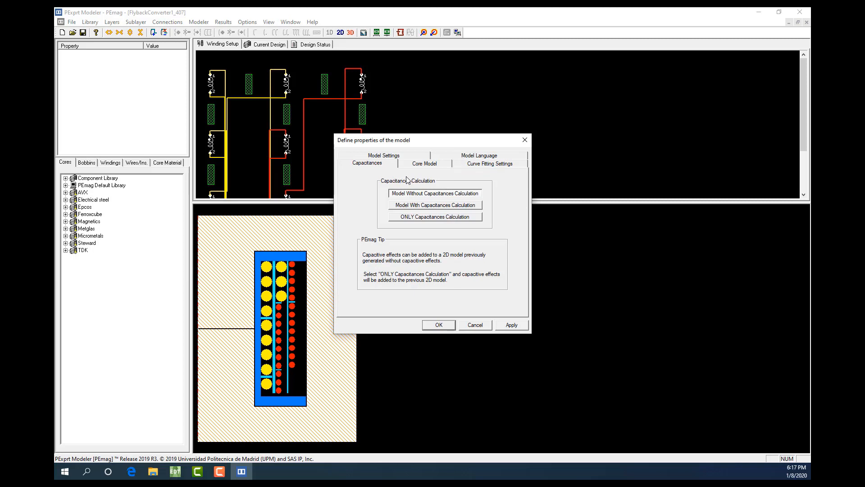
click(420, 204)
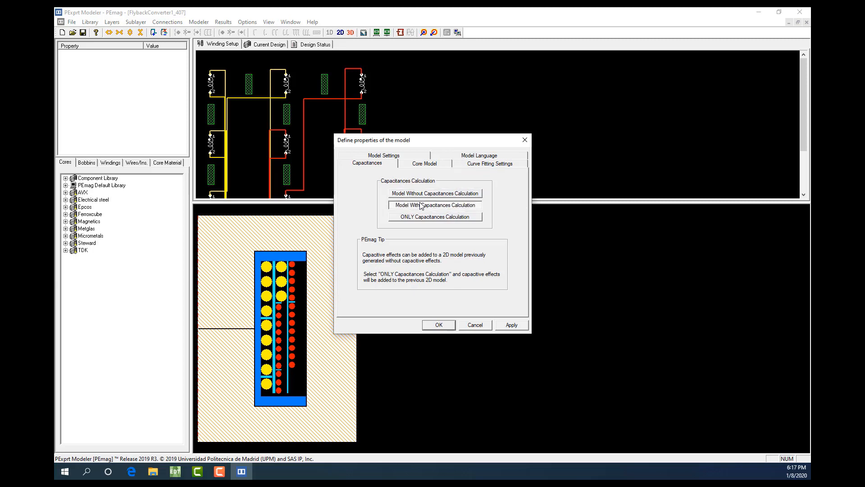
click(430, 165)
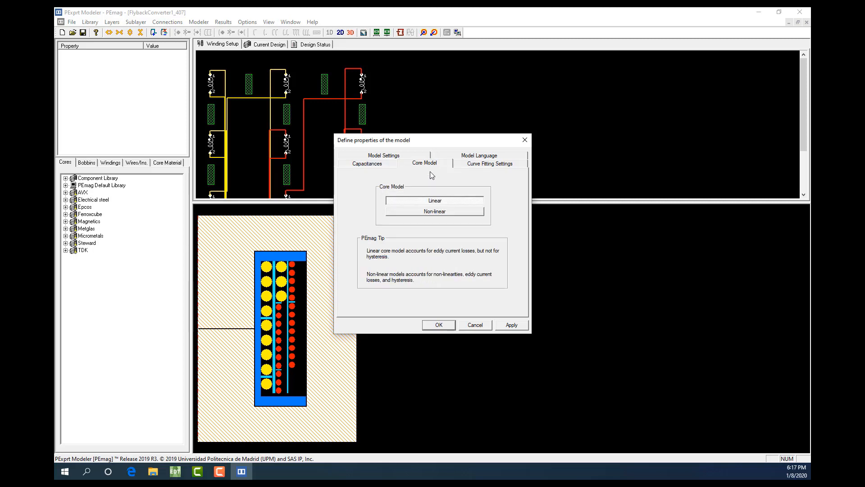
click(449, 212)
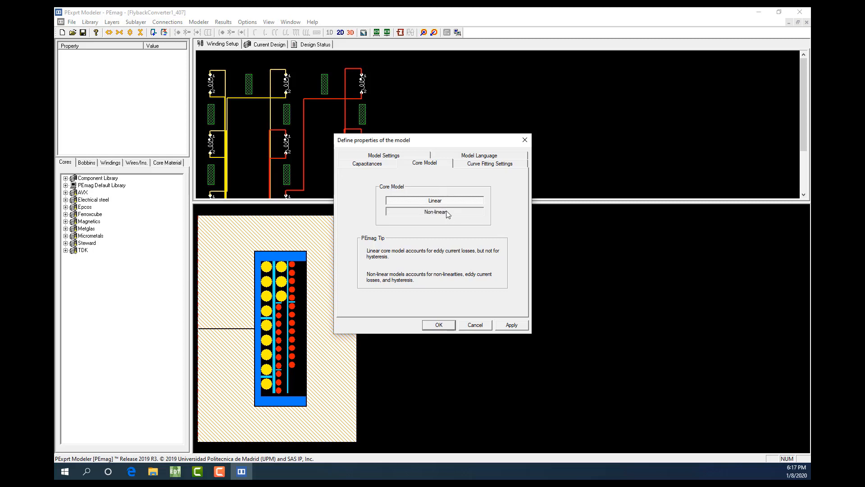
click(380, 157)
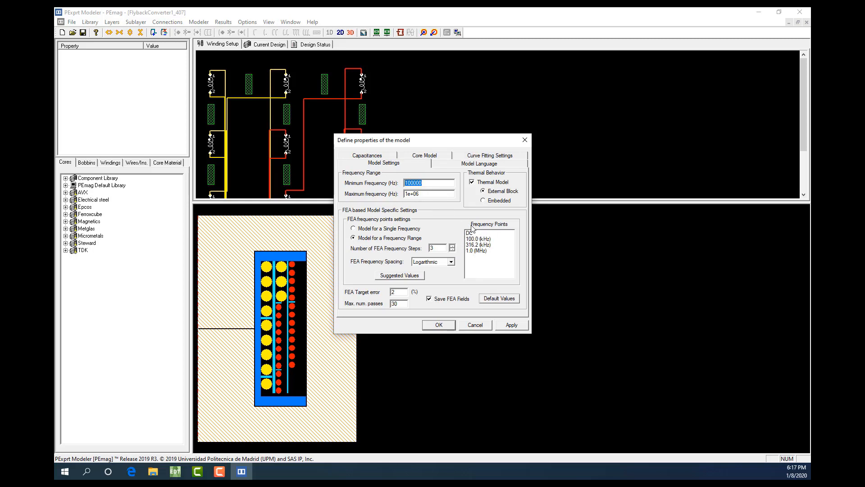
click(439, 324)
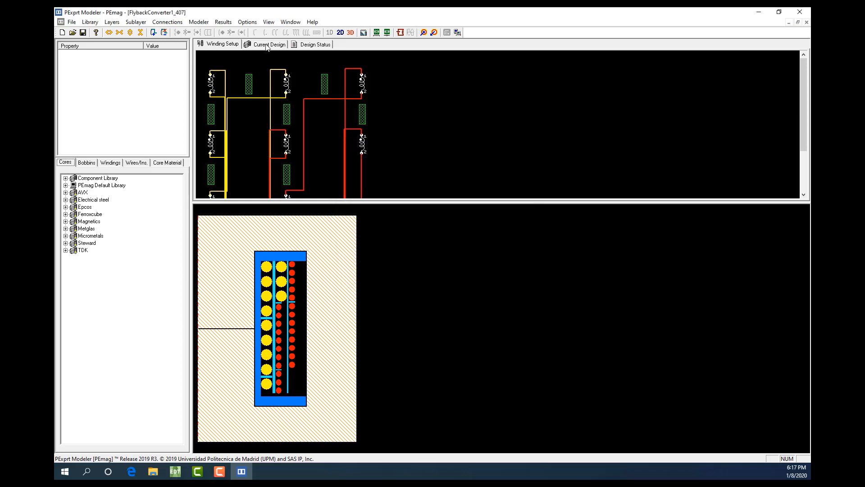
Open the UPM FEA Modeler for 2D model generation, review its analysis options and exit without running it
click(199, 22)
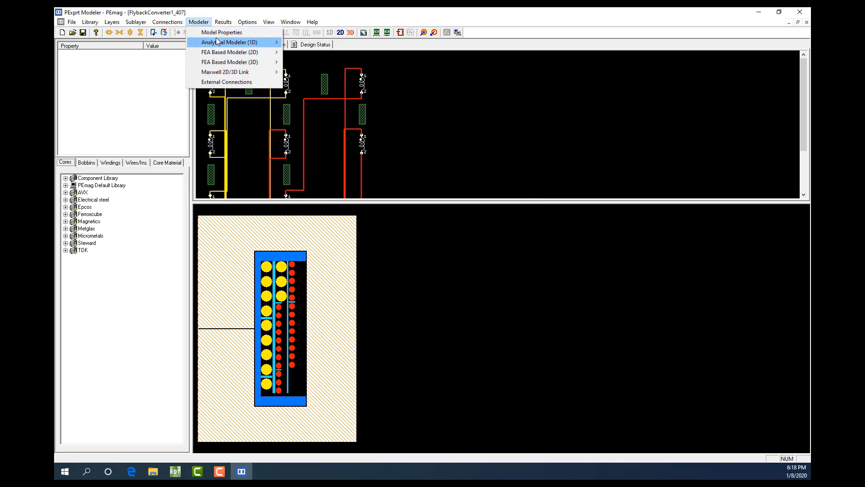
mouse_move(234, 53)
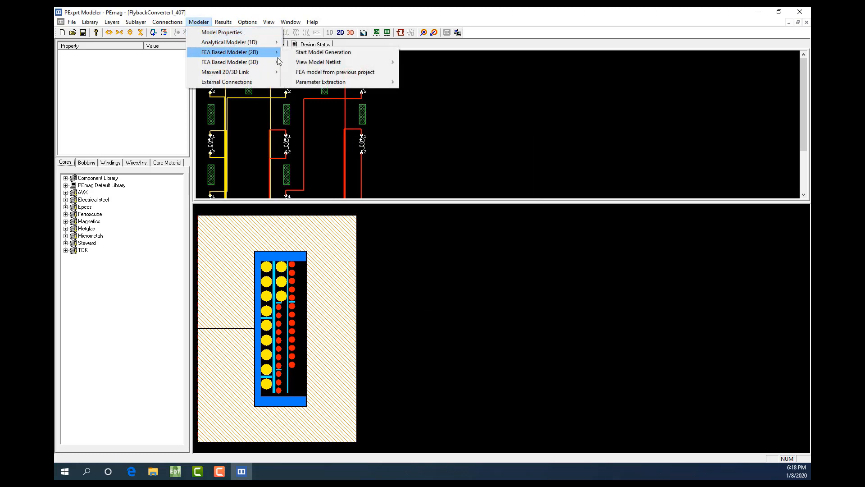
click(312, 53)
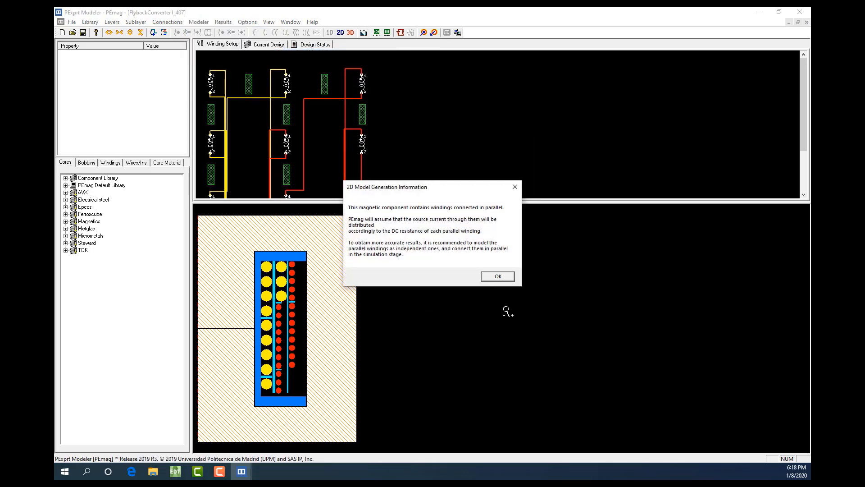
click(498, 276)
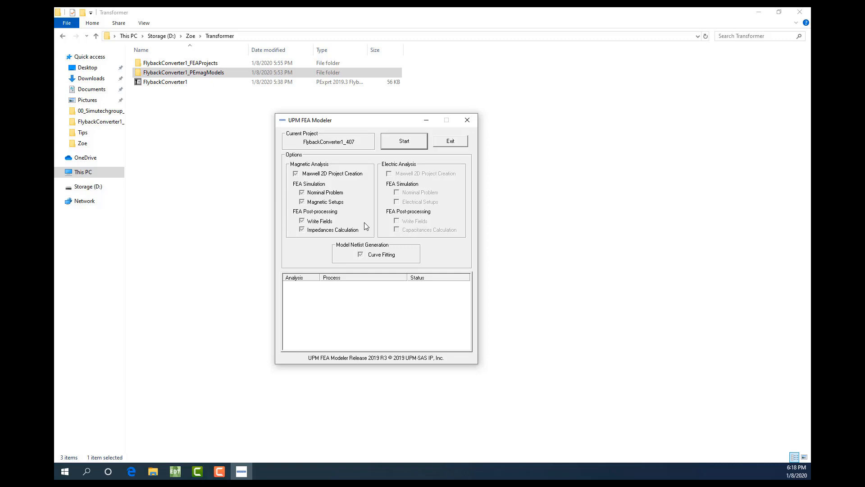
click(450, 142)
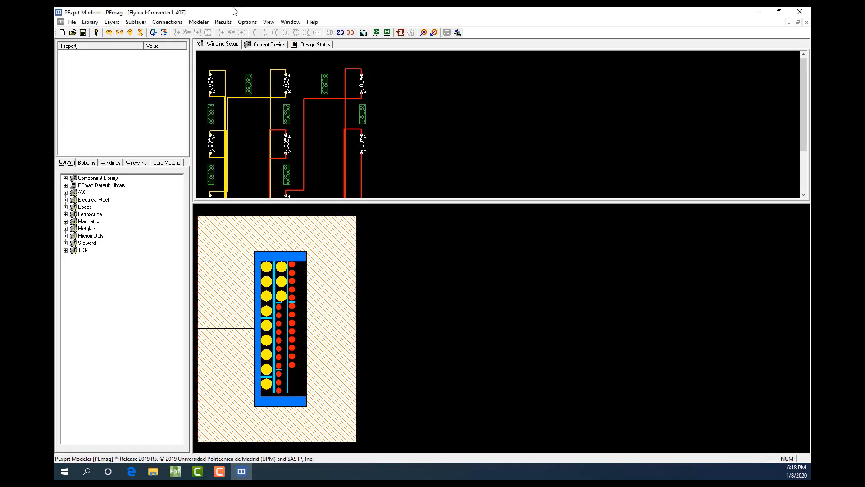
Review the 2D FEA-based results: AC resistance of Winding B, DC resistance and magnetizing inductance, and capacitive effects
click(223, 22)
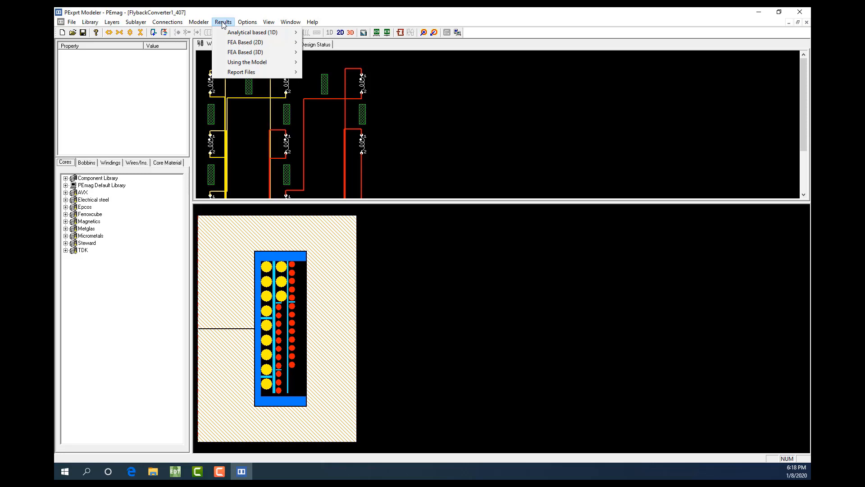
mouse_move(259, 41)
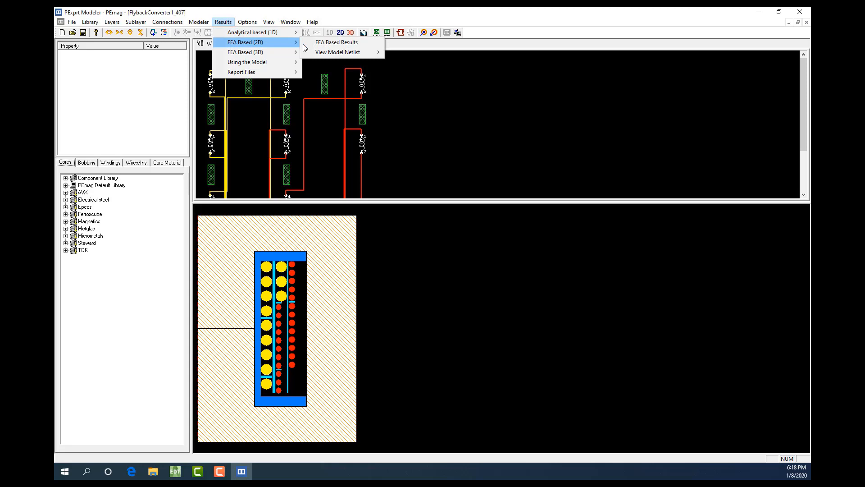
click(339, 43)
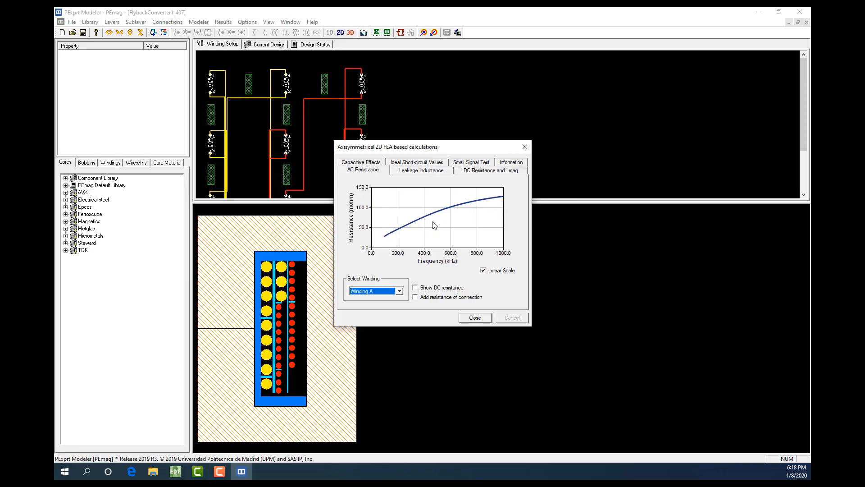
click(373, 293)
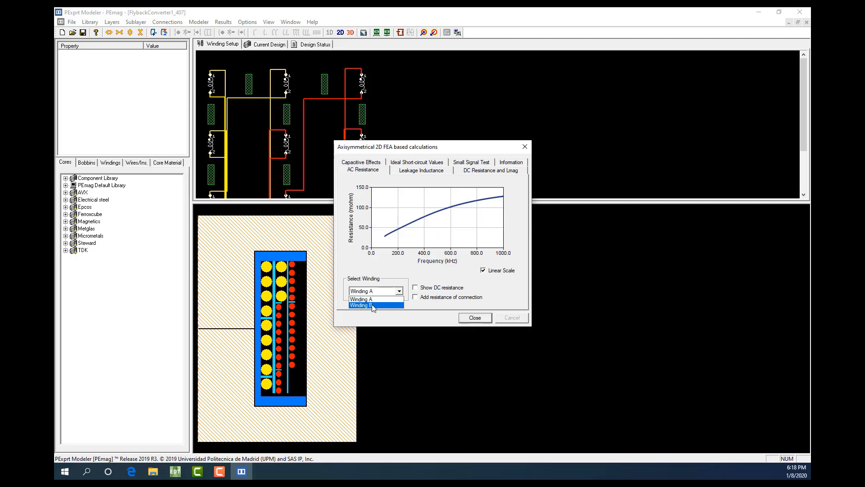
click(373, 305)
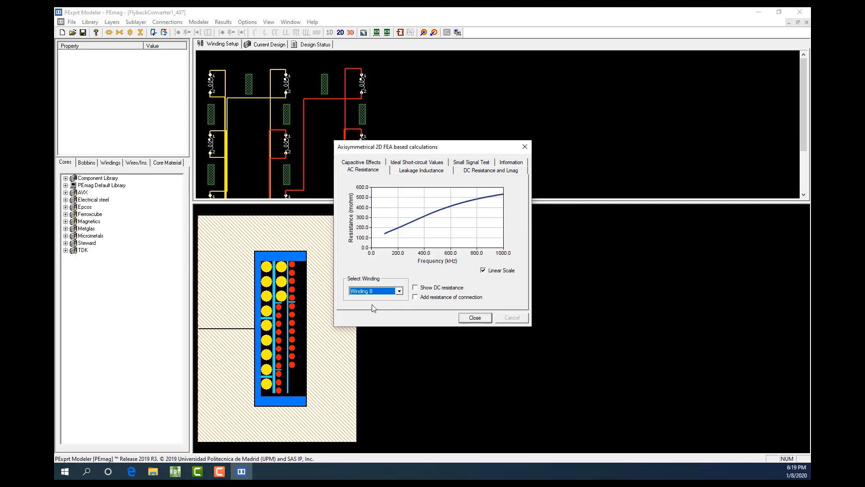
click(471, 174)
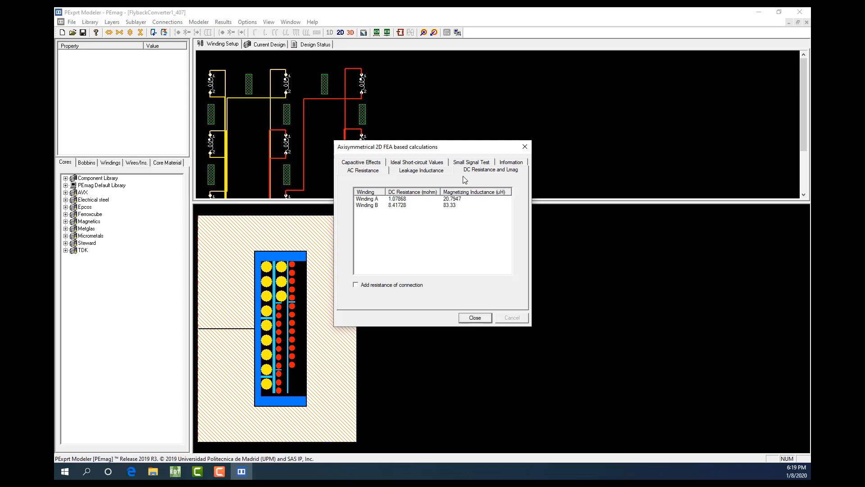
click(364, 163)
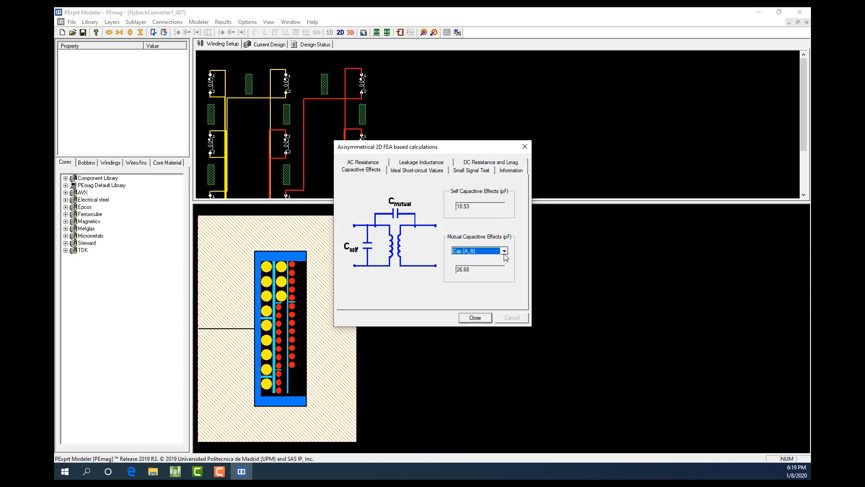
click(475, 318)
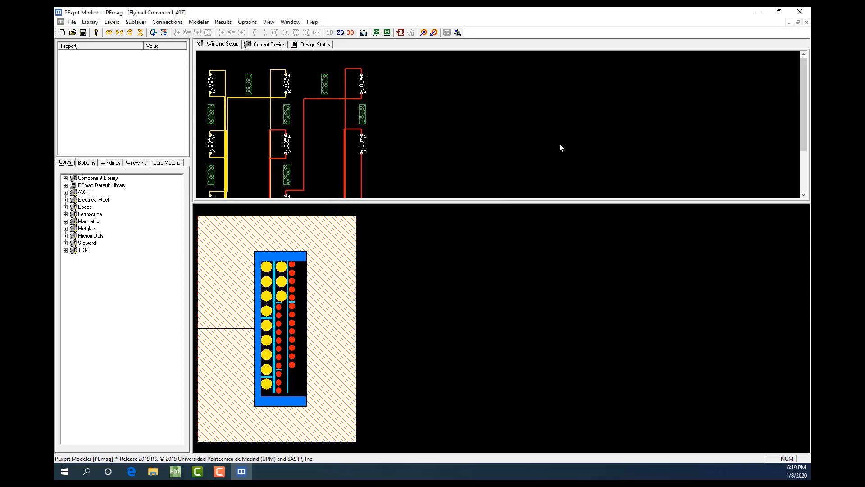
Open the FlybackConverter1_PEmagModels folder in File Explorer and place a smaller PExprt Modeler window below its file list
click(758, 12)
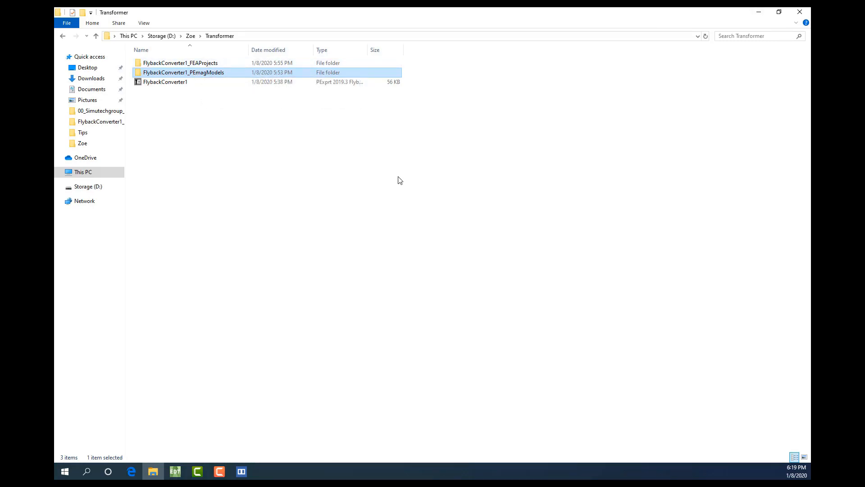
double_click(209, 76)
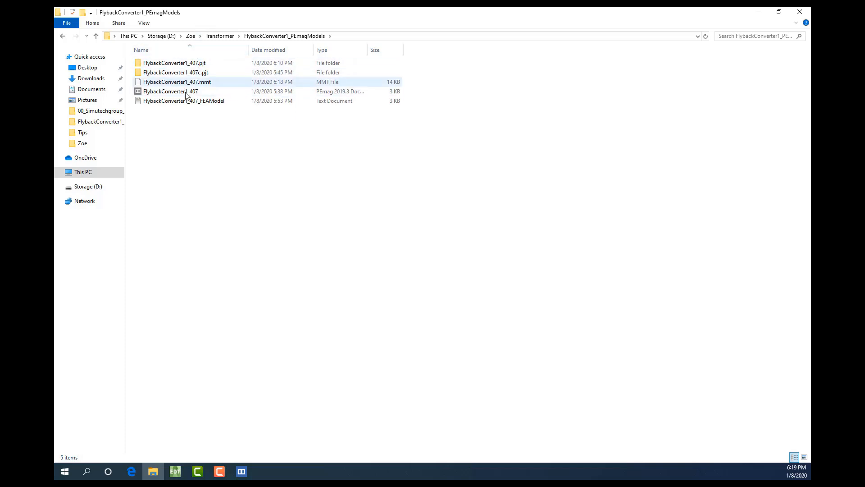
click(242, 471)
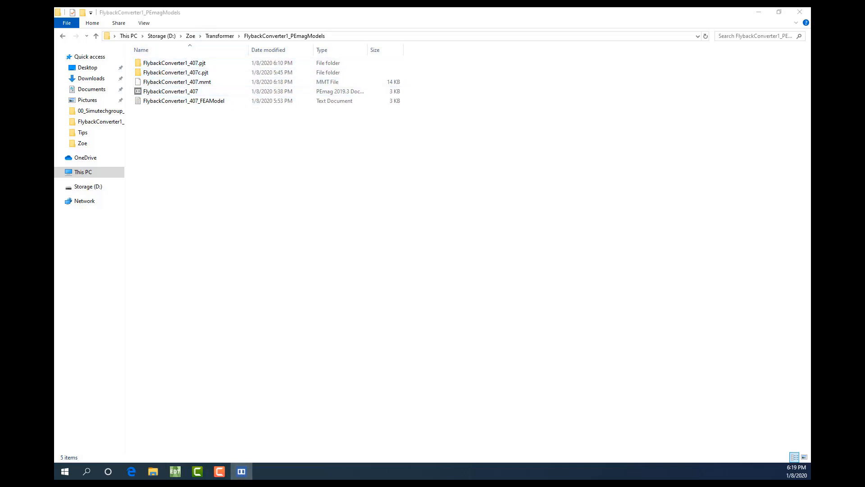
drag(808, 58, 426, 143)
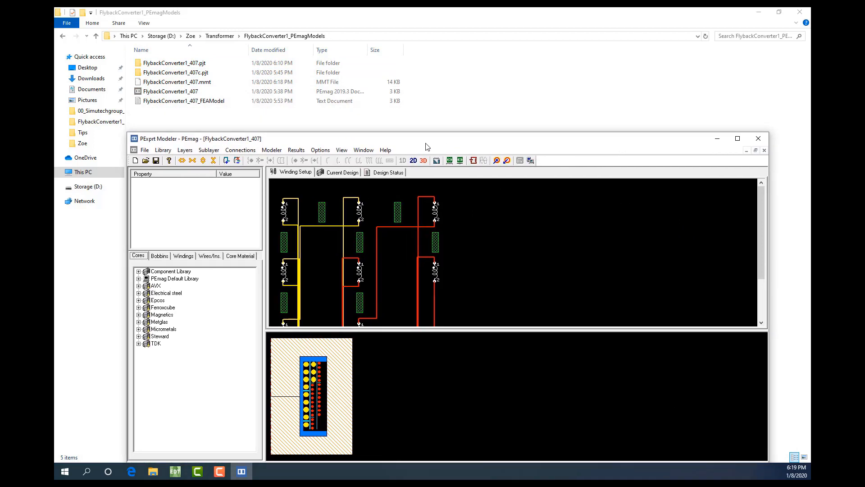
Open the UPM FEA Modeler through 2D FEA-based model generation, accepting the notice about parallel-connected windings
click(277, 151)
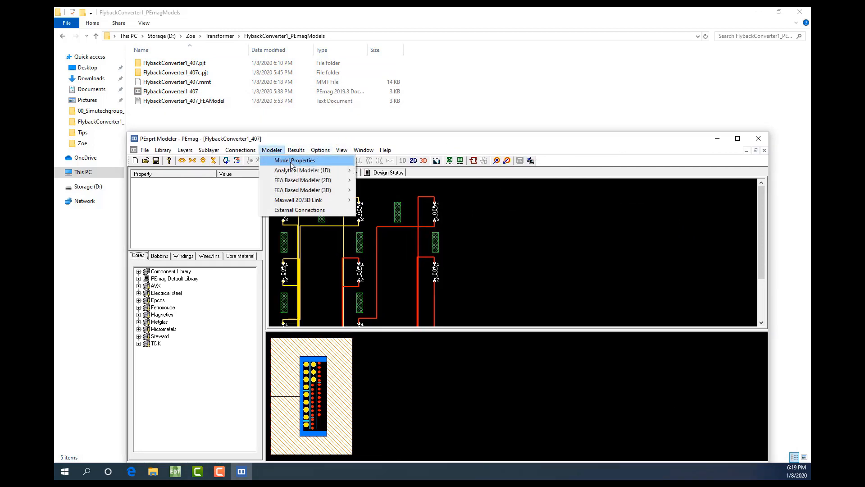
mouse_move(321, 180)
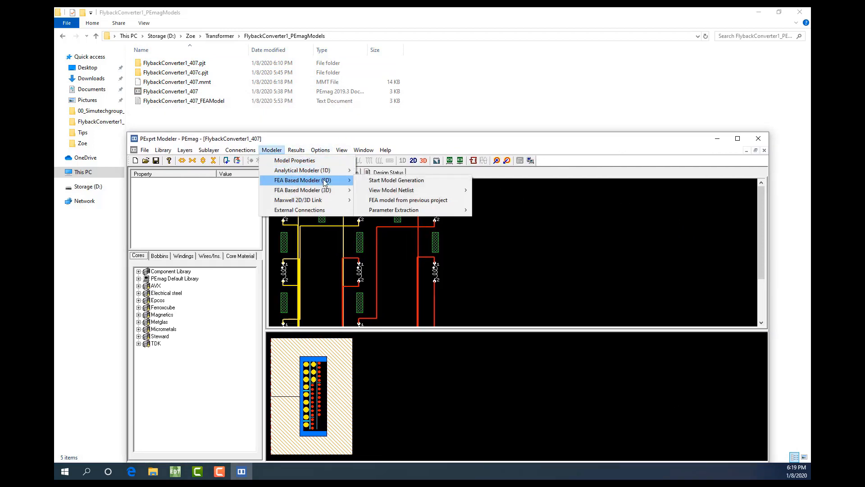
click(384, 181)
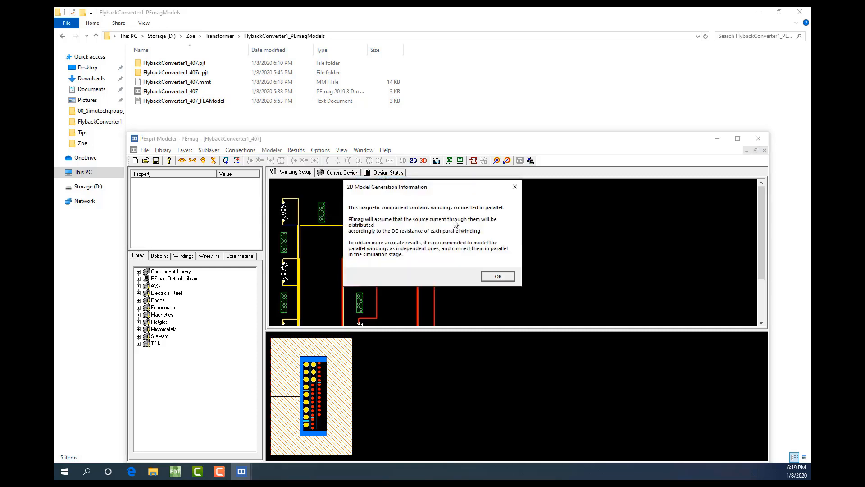
click(507, 279)
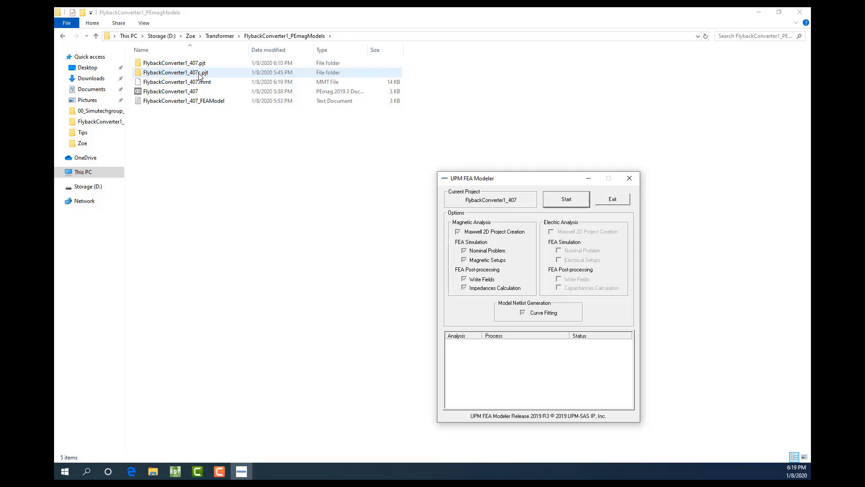
Open the FlybackConverter1_407.pjt folder in File Explorer and examine its generated Maxwell and model files beside the UPM FEA Modeler window
double_click(185, 66)
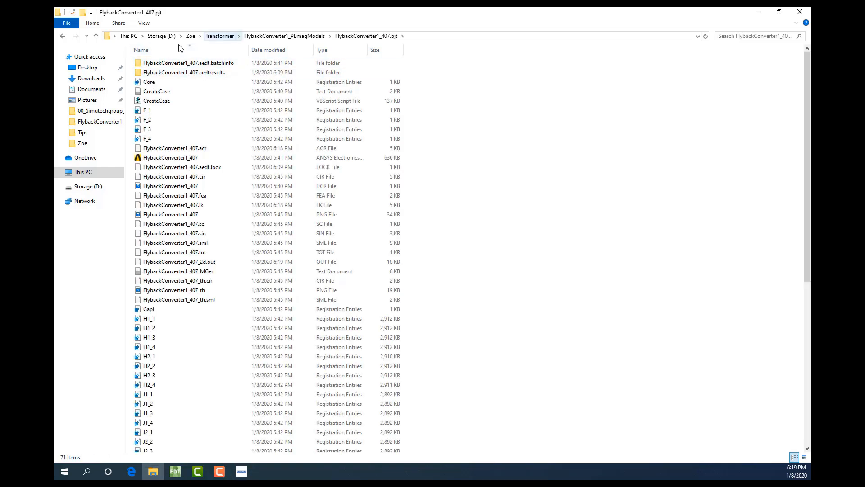
click(241, 472)
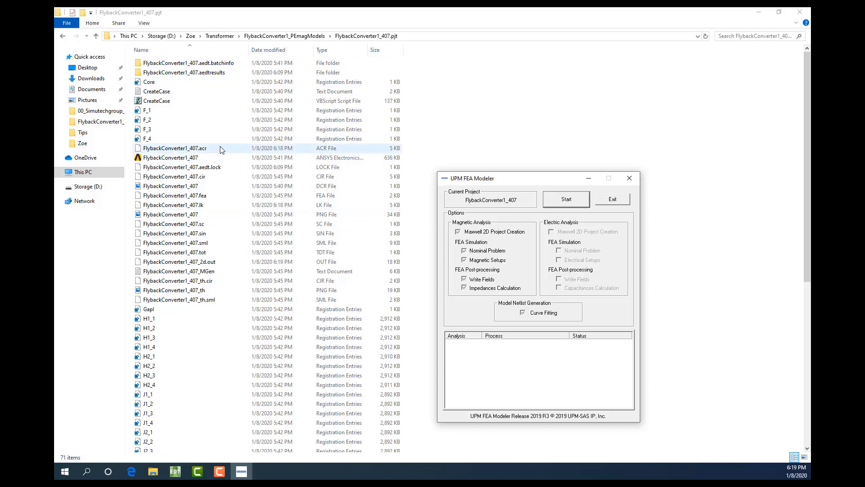
click(170, 157)
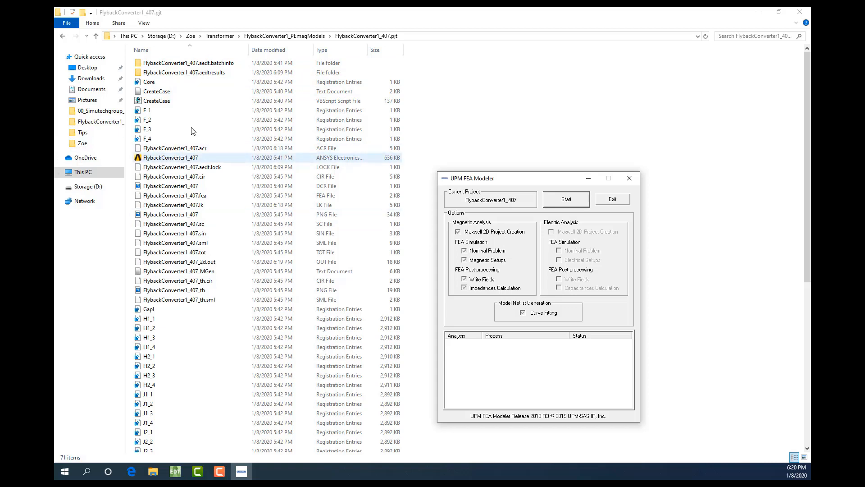
click(197, 73)
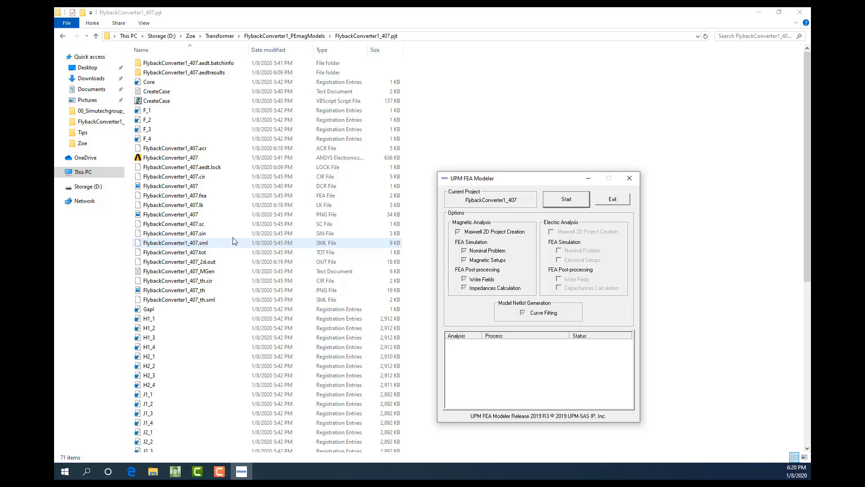
Switch to the ANSYS Electronics Desktop window with the empty Project1 and insert a Simplorer design
click(175, 471)
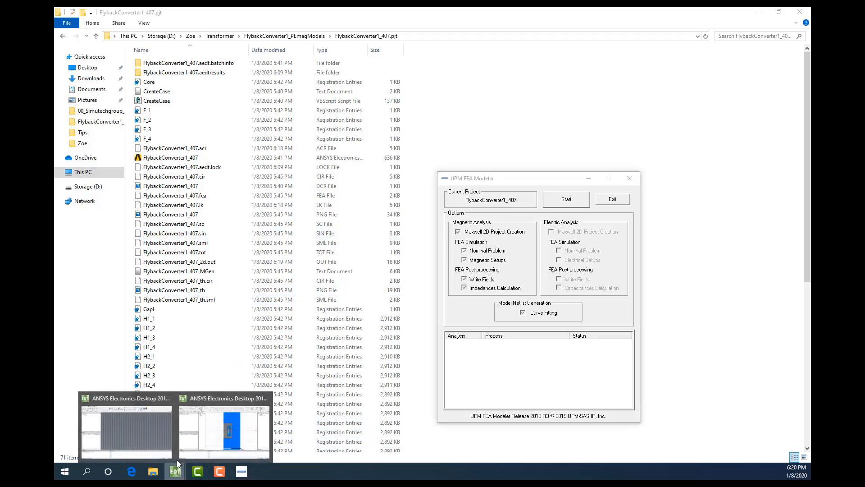
click(107, 433)
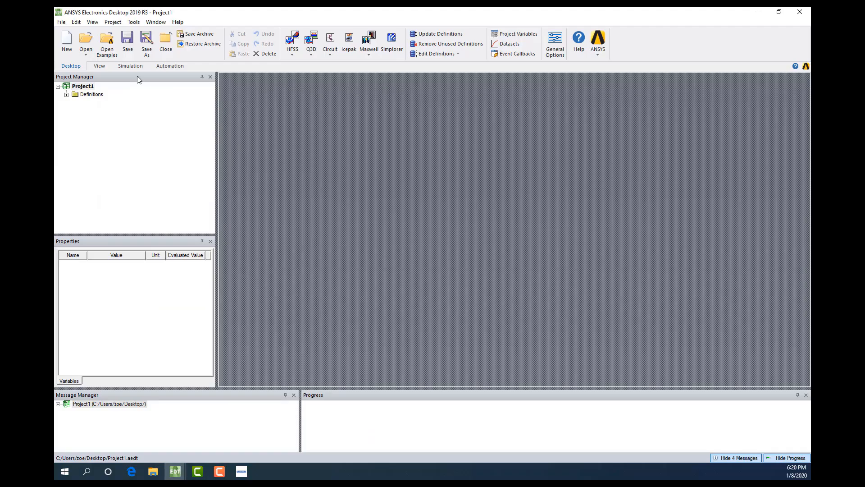
click(392, 42)
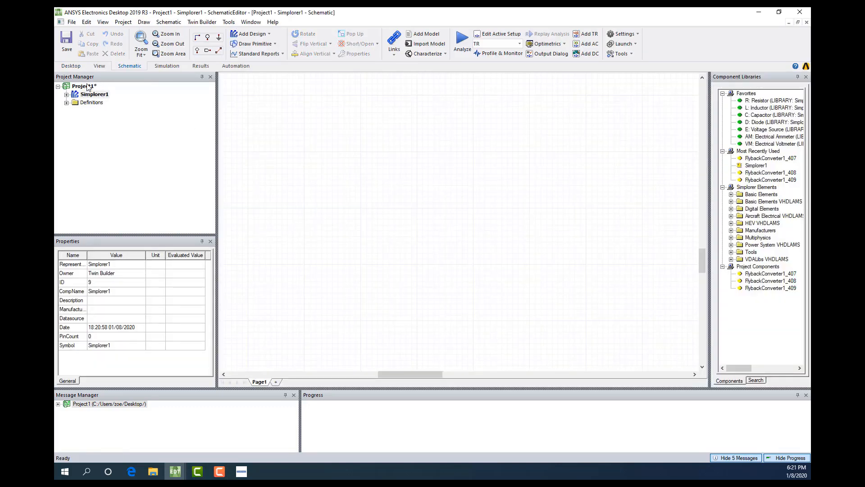
Add a PExprt static component from FlybackConverter1_407.sml and place a single instance on the schematic
click(202, 22)
mouse_move(242, 35)
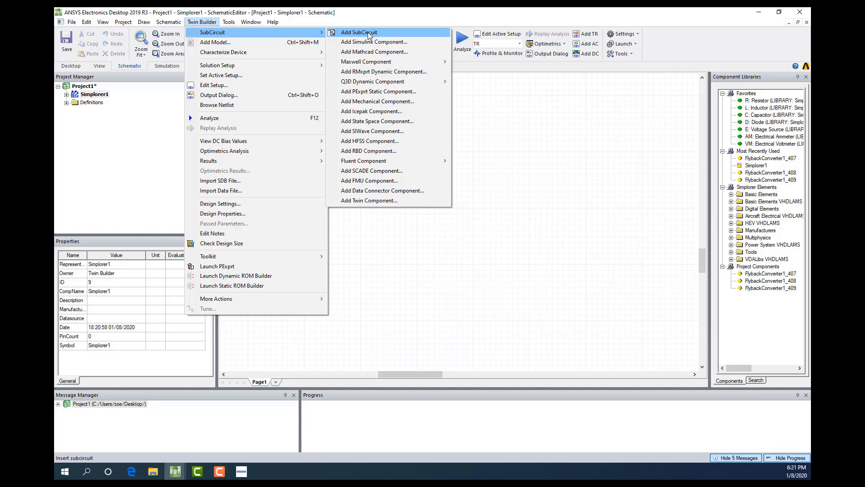
click(390, 92)
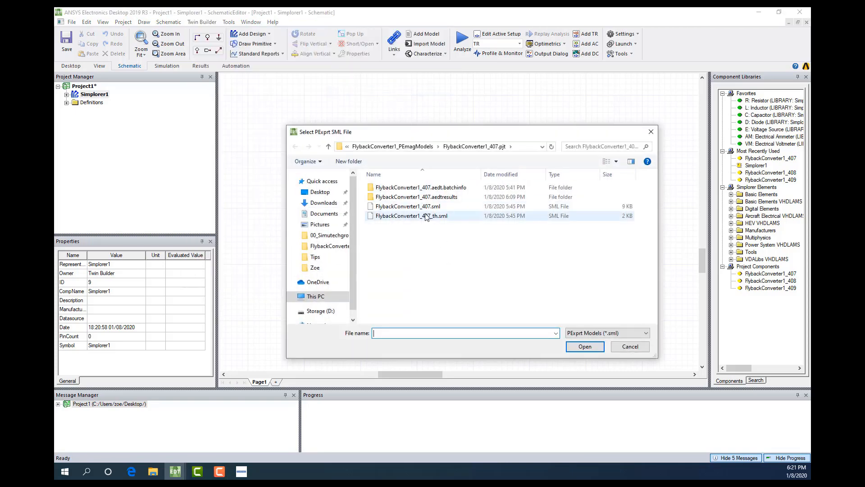
click(419, 207)
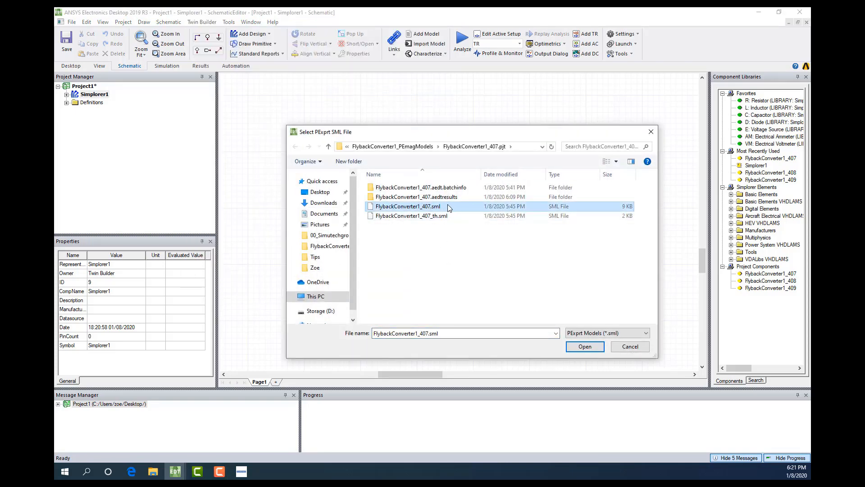
click(590, 350)
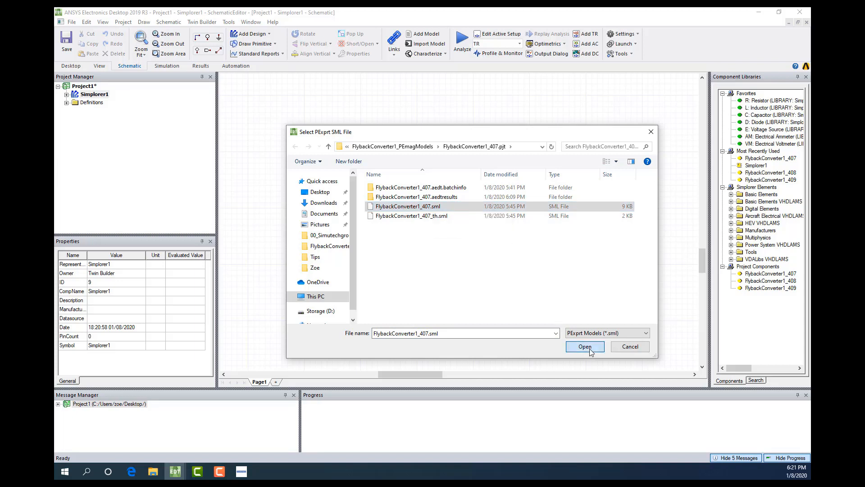
click(427, 177)
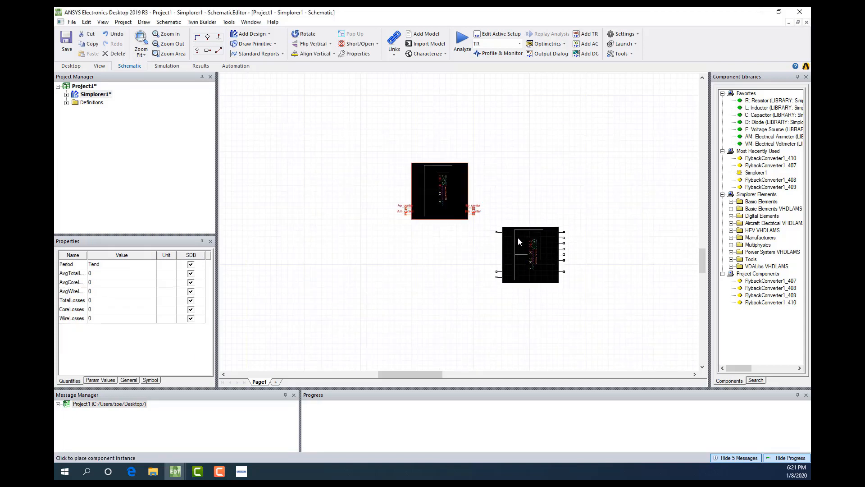
key(Escape)
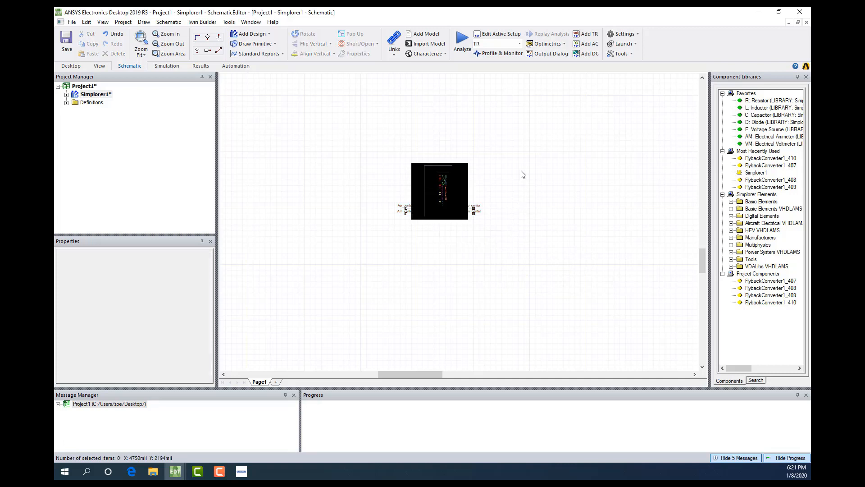
click(453, 192)
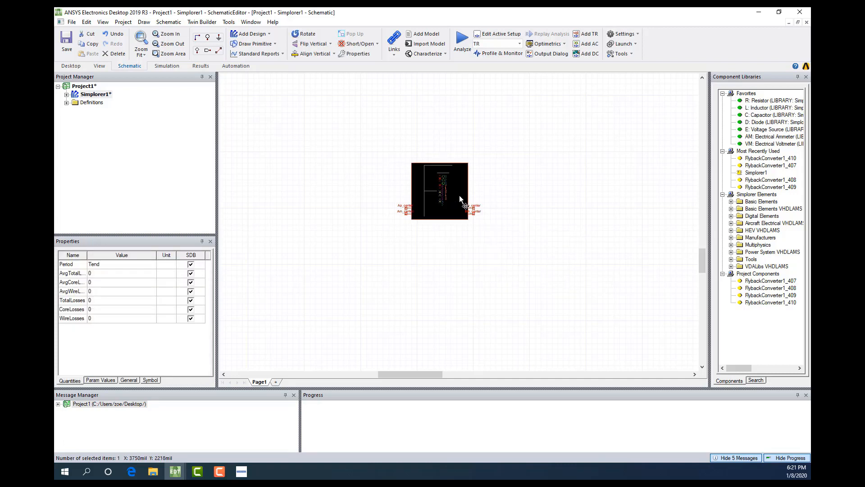
click(436, 246)
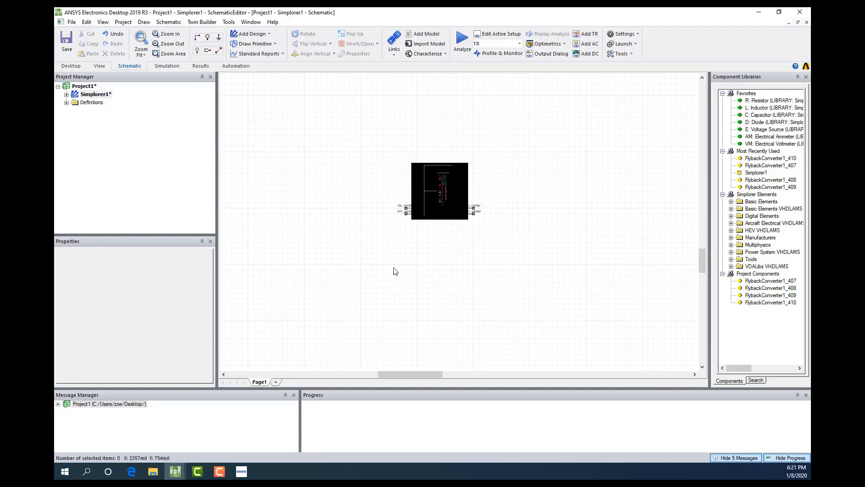
Exit the UPM FEA Modeler without running it and close PExprt Modeler to return to PExprt's list of results
click(240, 472)
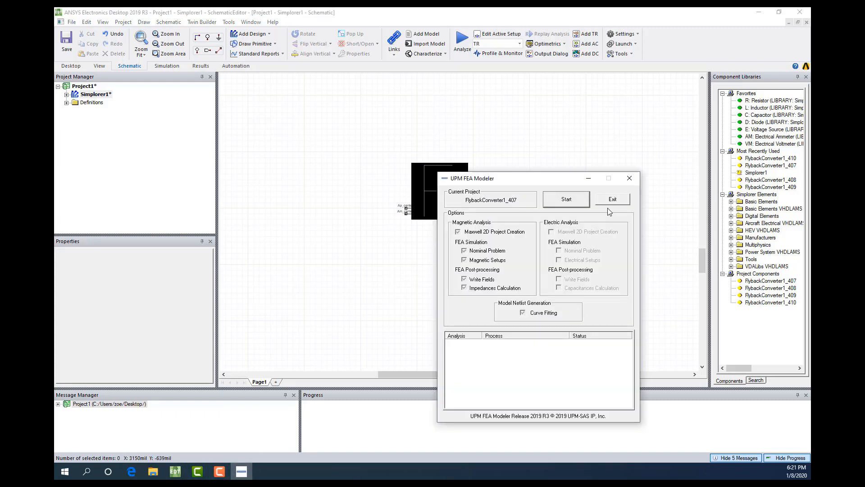
click(616, 199)
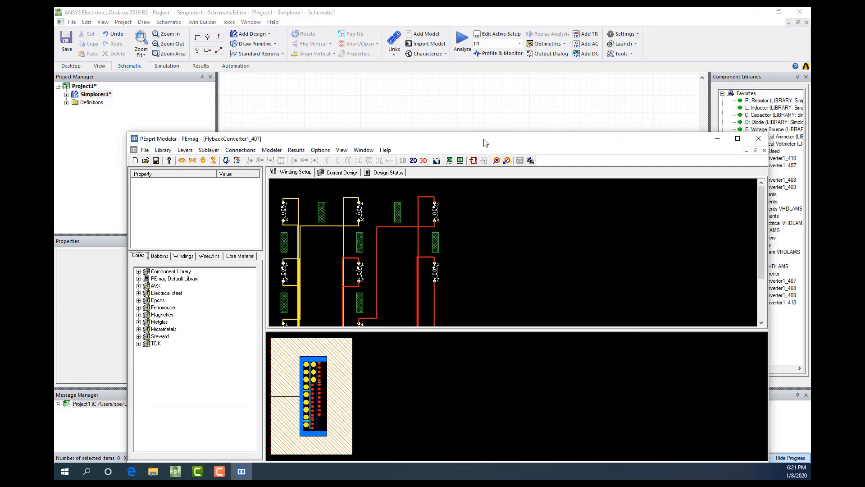
drag(485, 138, 452, 94)
click(726, 95)
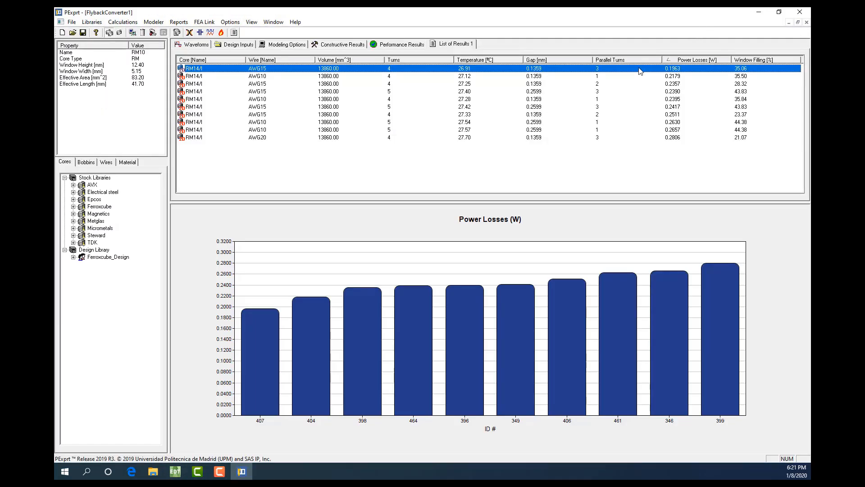
Use the FEA eddy current link to open the existing Maxwell 2D project with the short circuit test
click(204, 21)
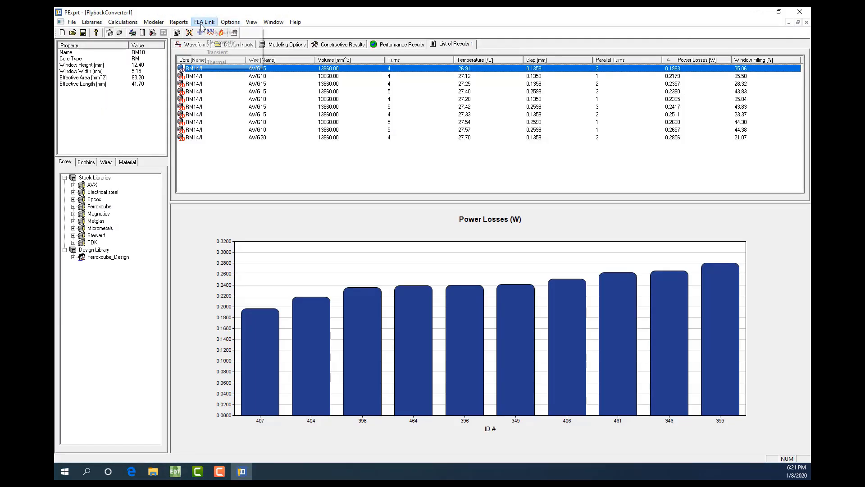
click(214, 33)
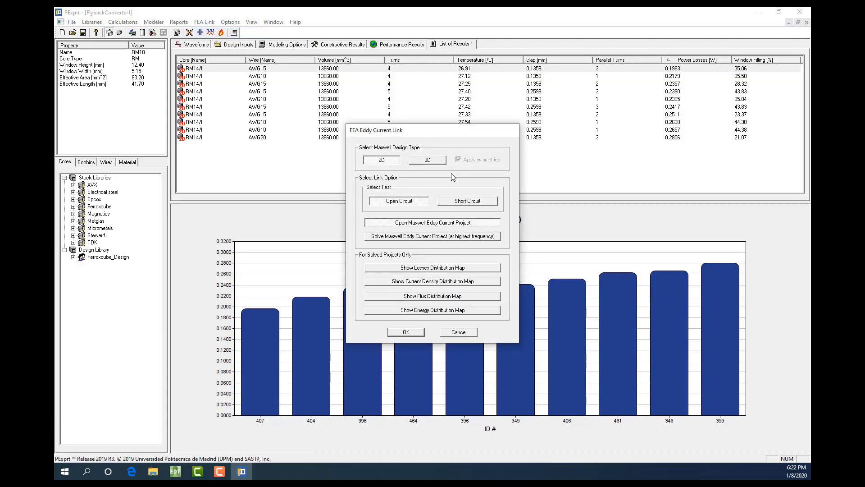
click(477, 203)
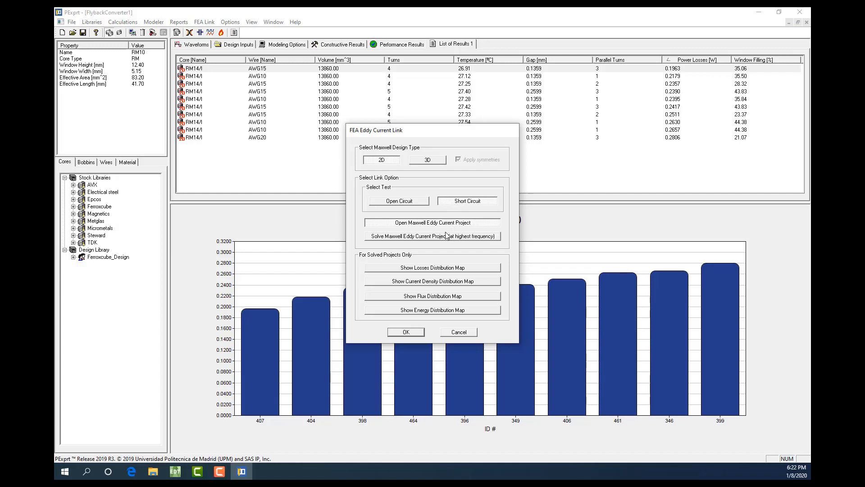
click(406, 332)
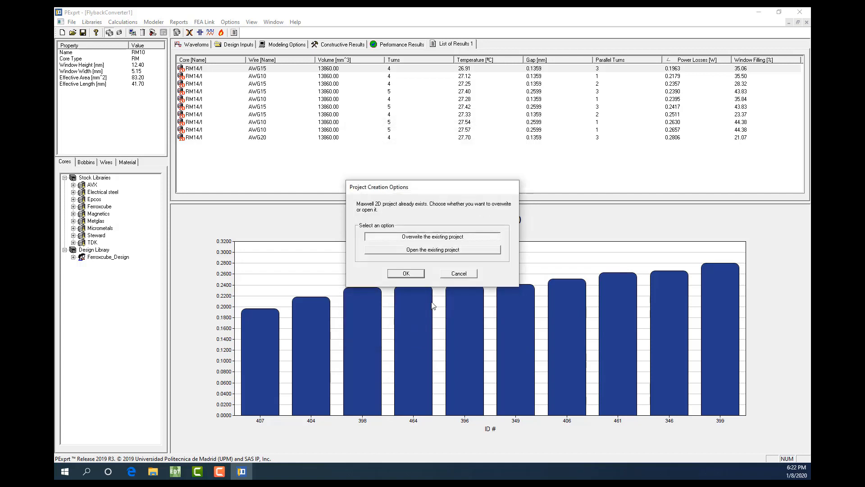
click(435, 252)
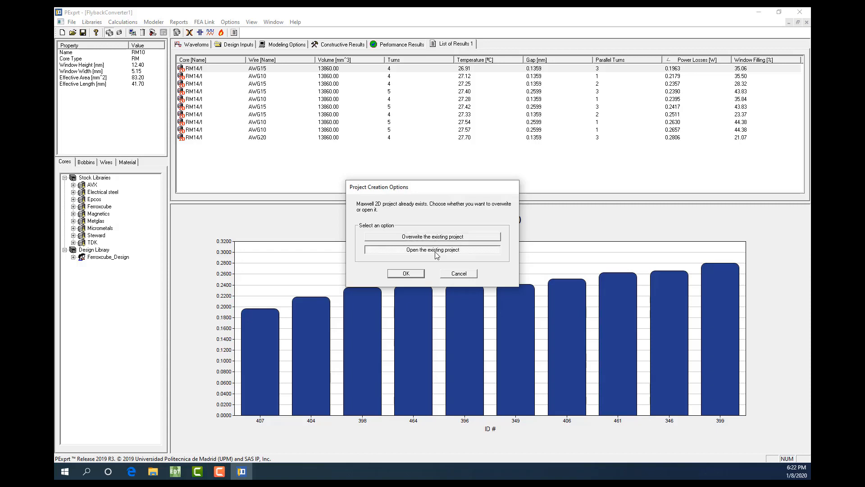
click(406, 275)
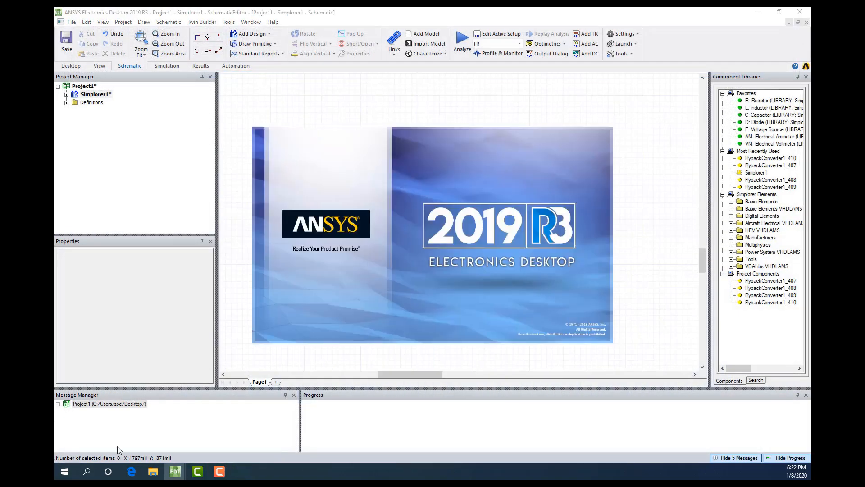
Switch to File Explorer and open the FlybackConverter1_407.pjt folder inside Transformer > FlybackConverter1_FEAProjects to examine the FEA project files
click(154, 471)
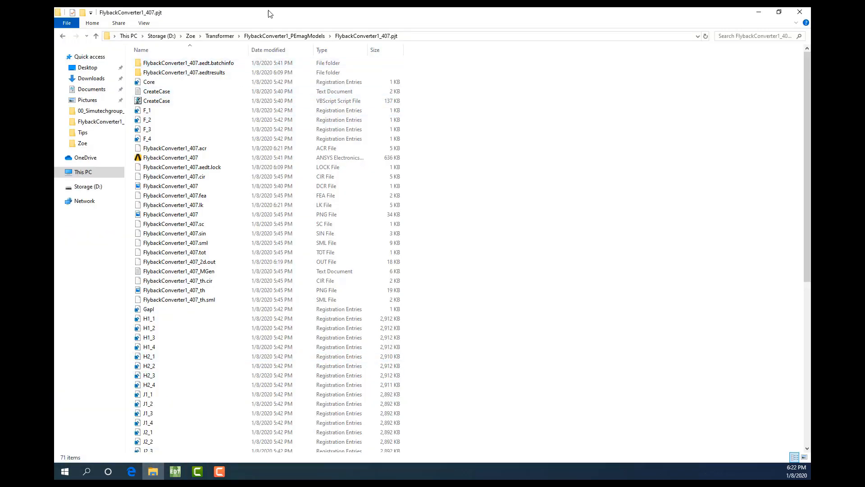
click(219, 36)
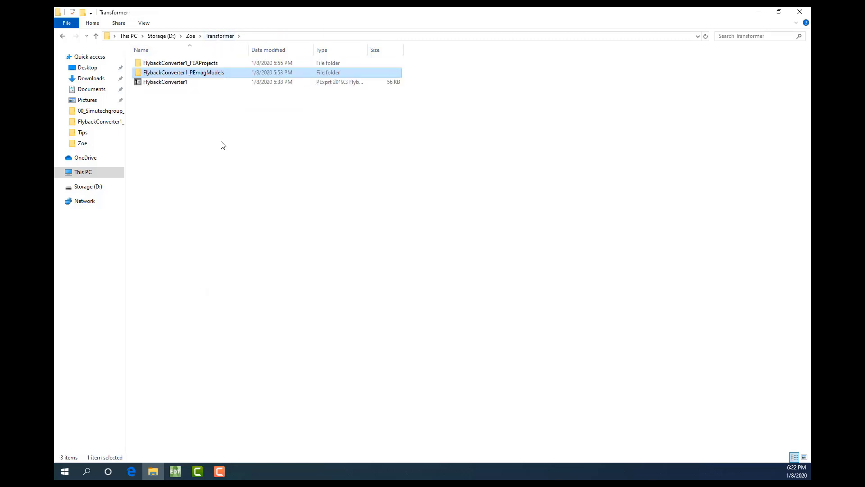
double_click(209, 66)
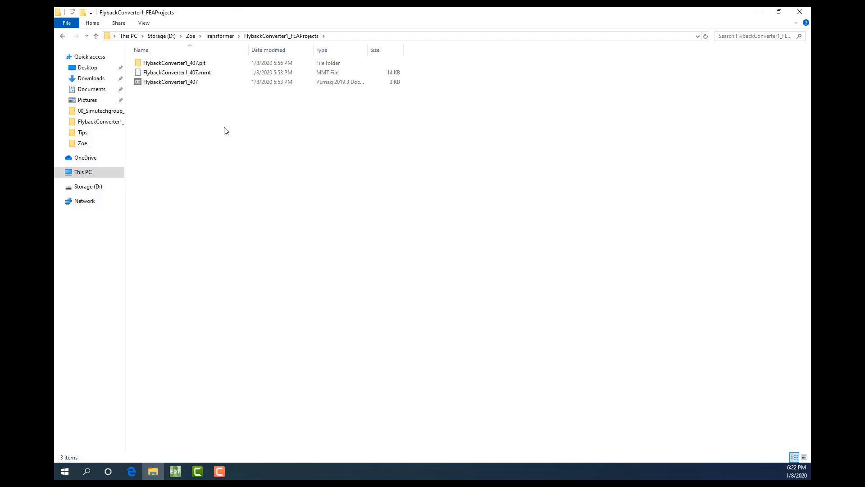
double_click(199, 64)
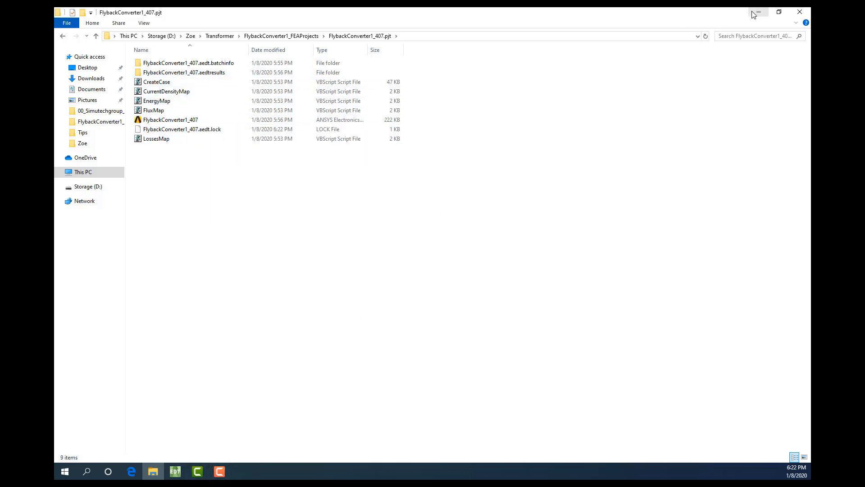
Switch to the newly opened FlybackConverter1_407 project in ANSYS Electronics Desktop and expand its SourceForMesh eddy current design
mouse_move(175, 471)
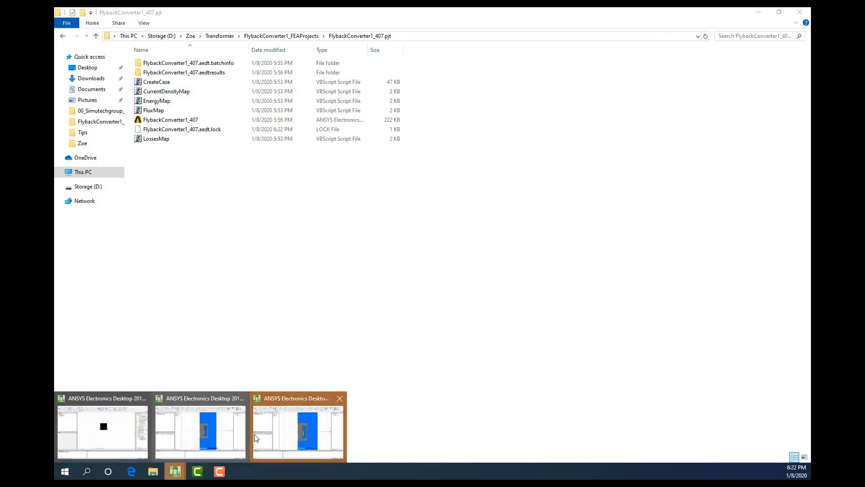
click(265, 433)
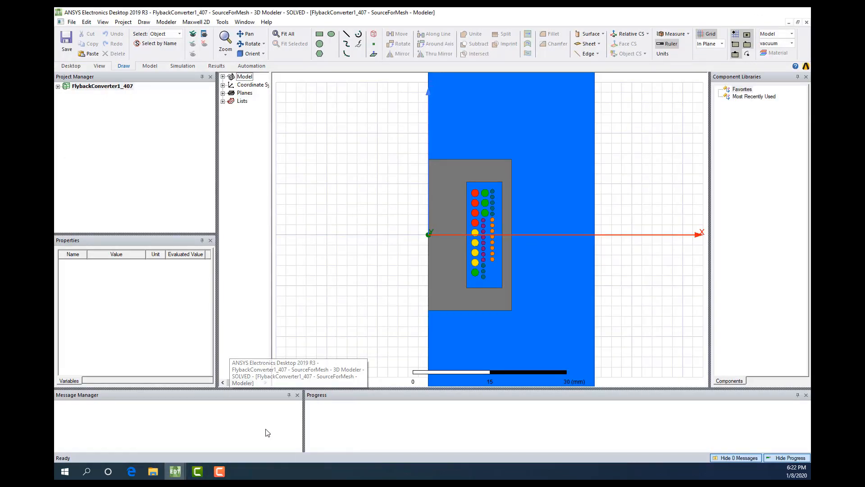
click(58, 86)
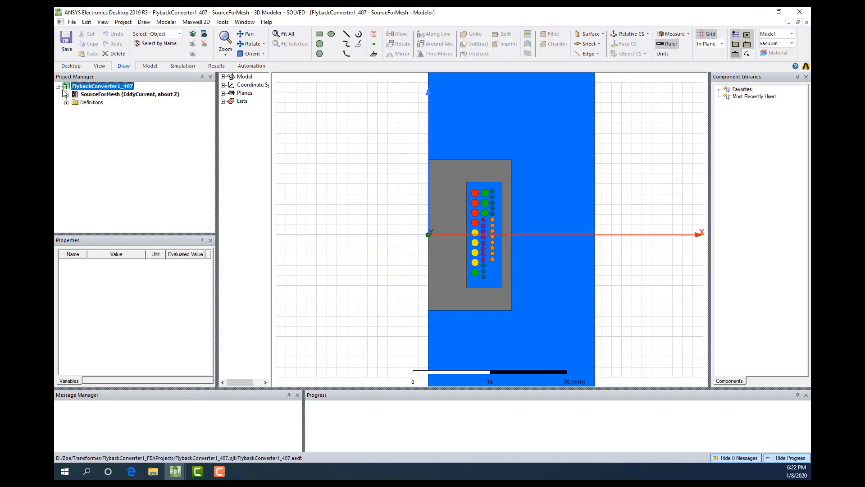
click(66, 94)
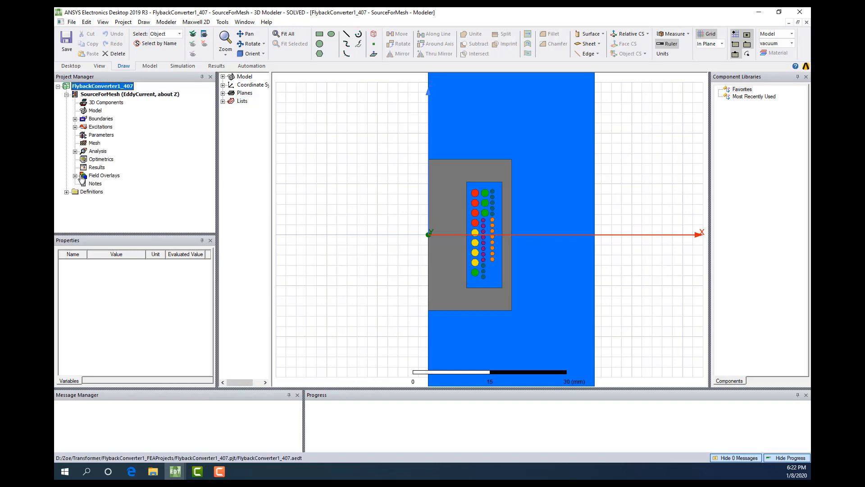
Display the Ohmic-Loss field overlay of the SourceForMesh design, inspect it around the windings, and close Electronics Desktop to return to PExprt
click(74, 176)
click(104, 183)
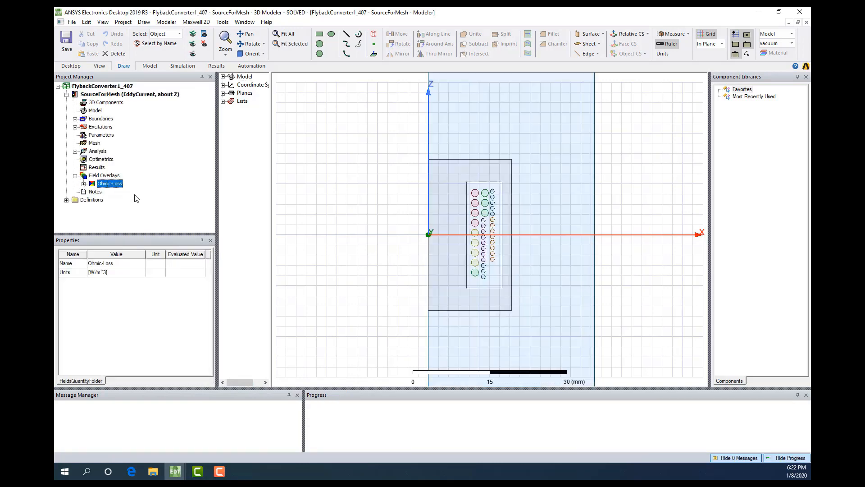
scroll(472, 217, down, 3)
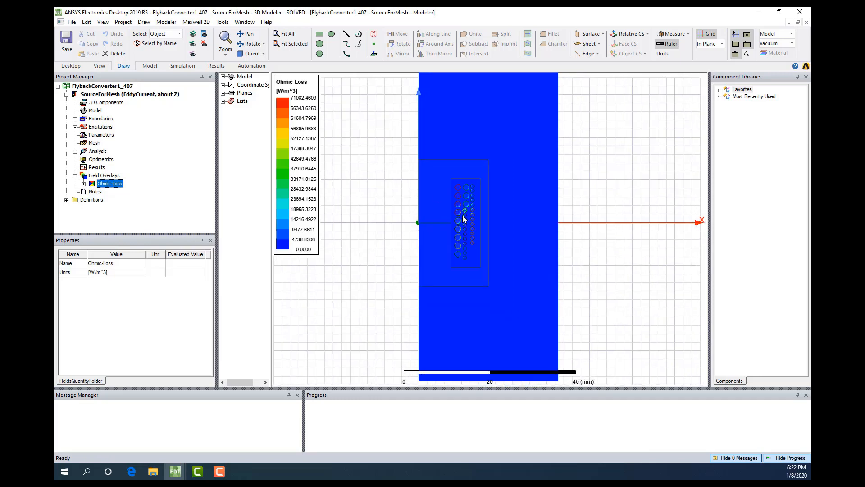
scroll(464, 219, up, 1)
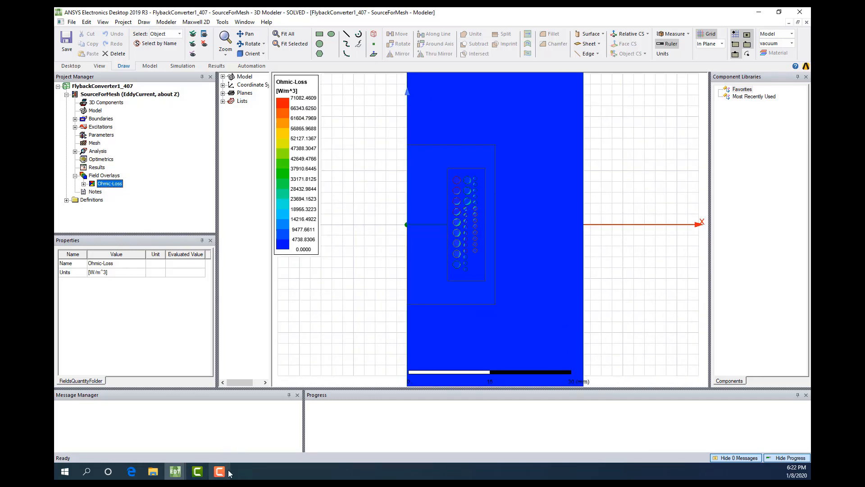
click(805, 12)
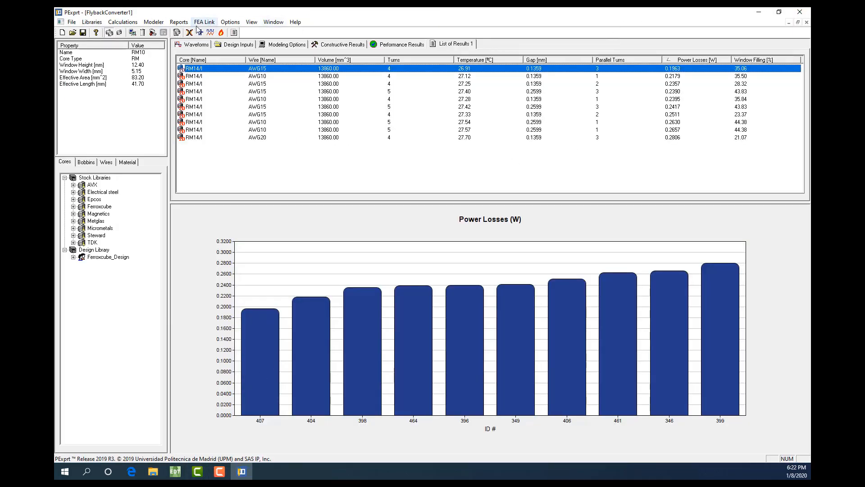
Use the FEA eddy current link to show the 2D short circuit test's flux distribution map and inspect the flux lines around the core
click(203, 23)
click(220, 29)
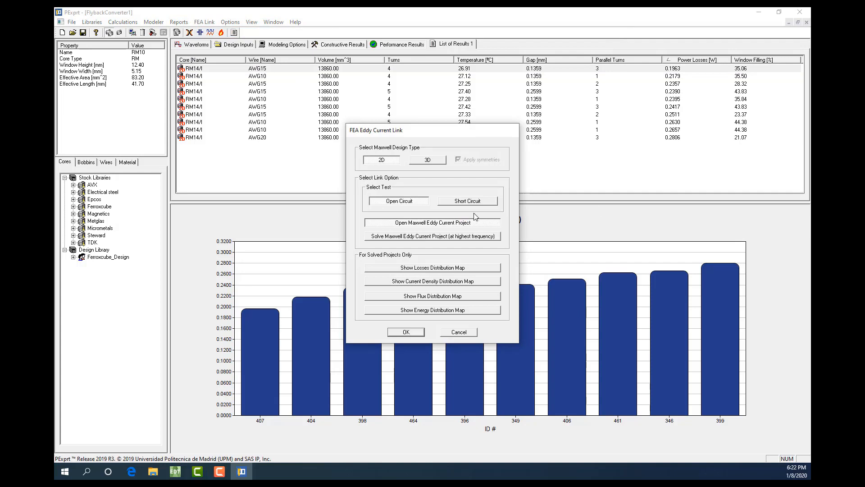
click(469, 200)
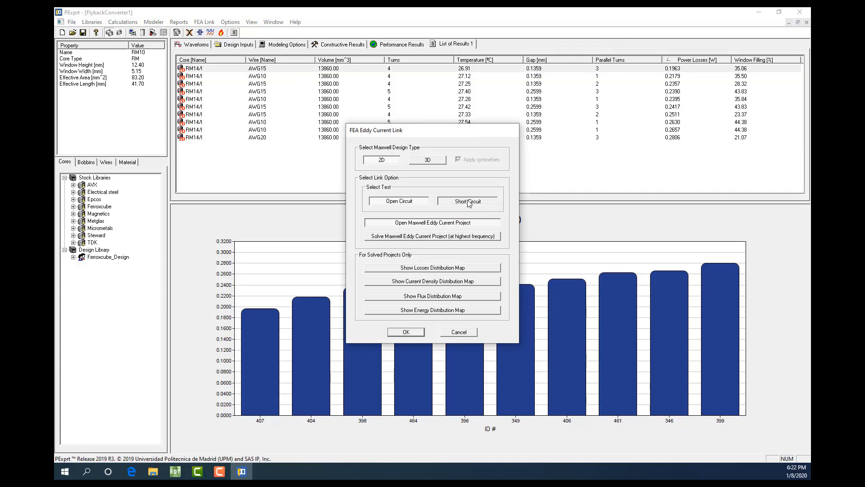
click(431, 298)
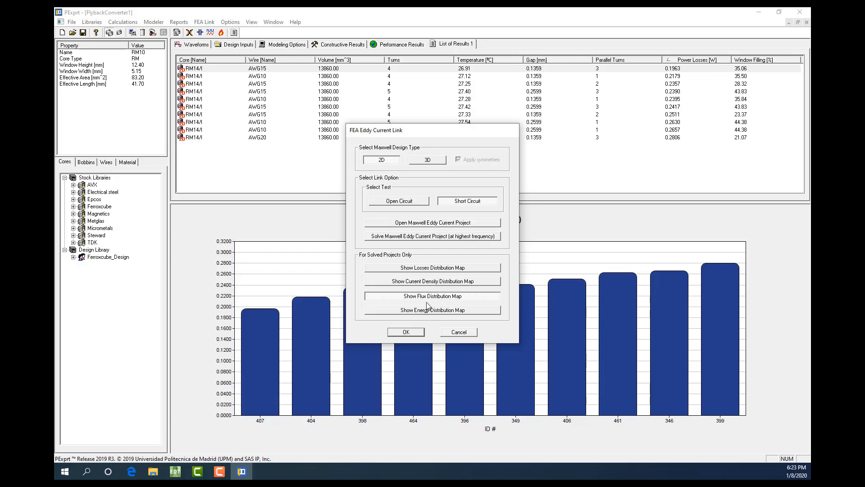
click(406, 332)
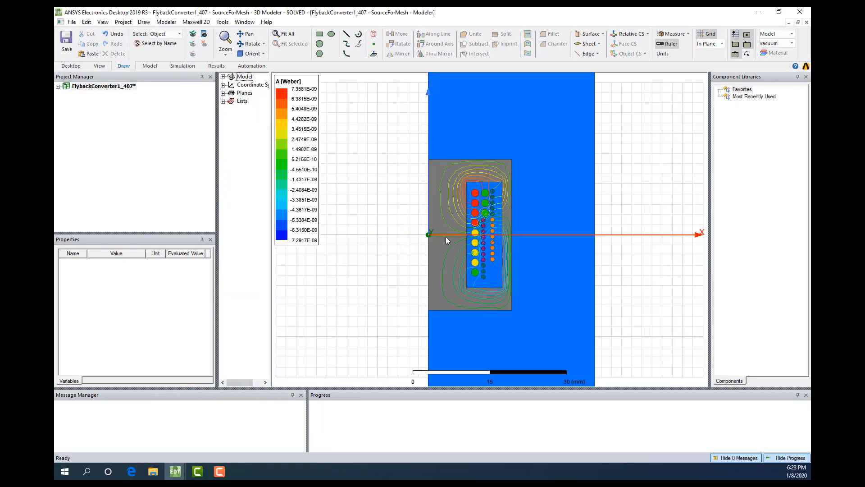
scroll(468, 200, down, 1)
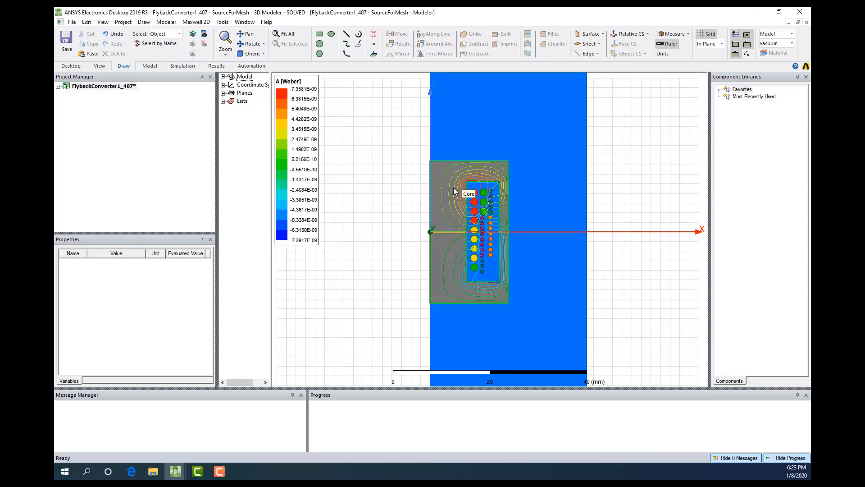
click(374, 256)
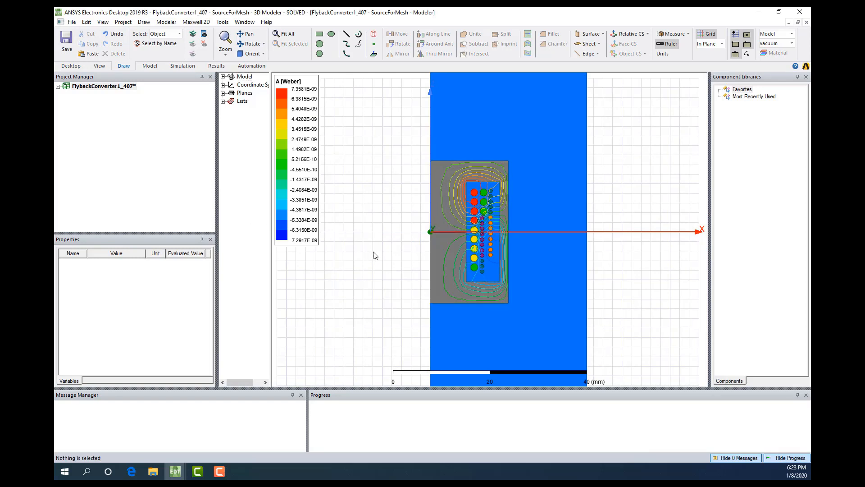
Show the SourceForMesh design's variables with all their columns readable, and close Electronics Desktop, saving the changes to FlybackConverter1_407
click(57, 86)
click(97, 96)
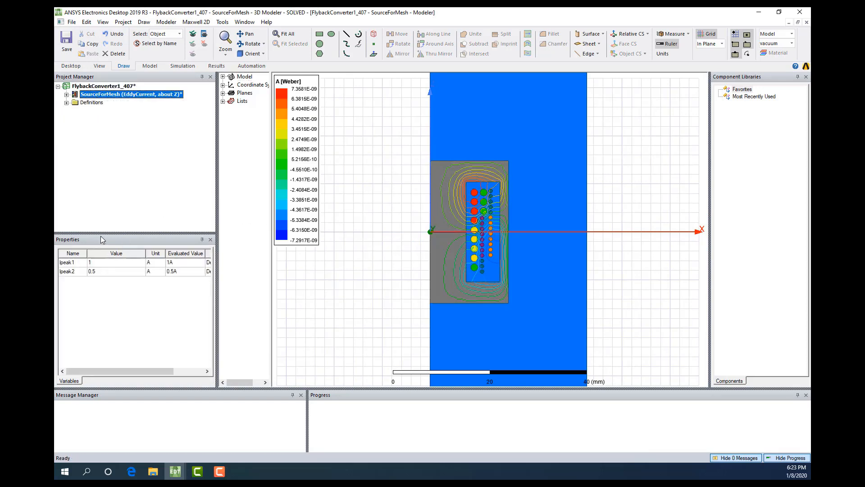
drag(216, 194, 228, 194)
drag(283, 264, 319, 261)
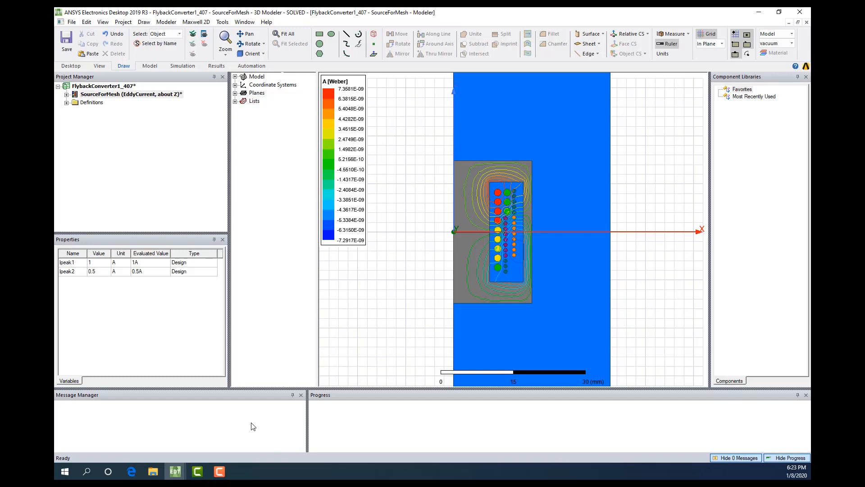
click(800, 13)
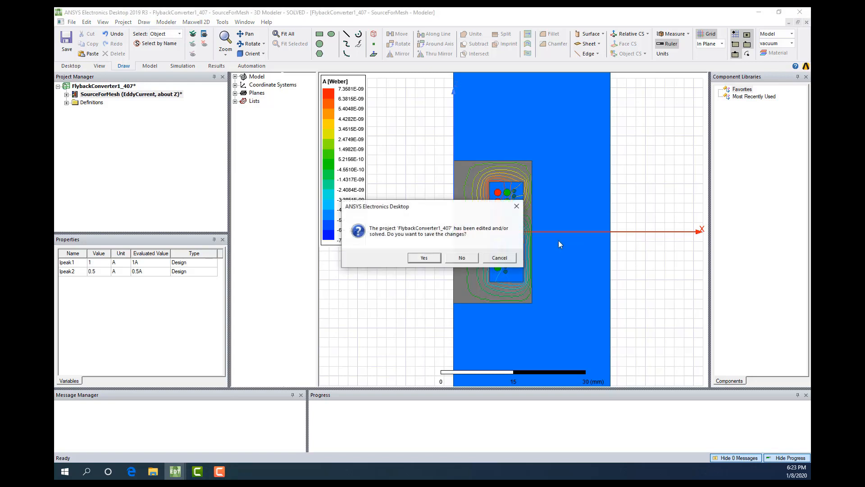
click(423, 258)
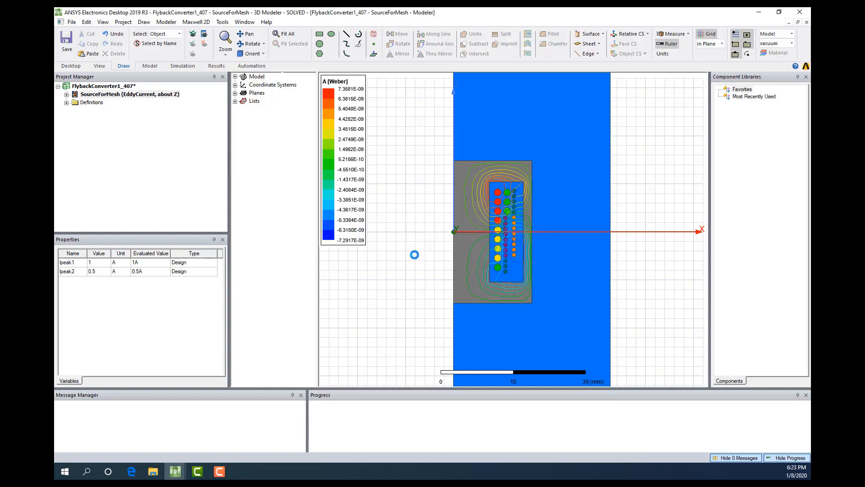